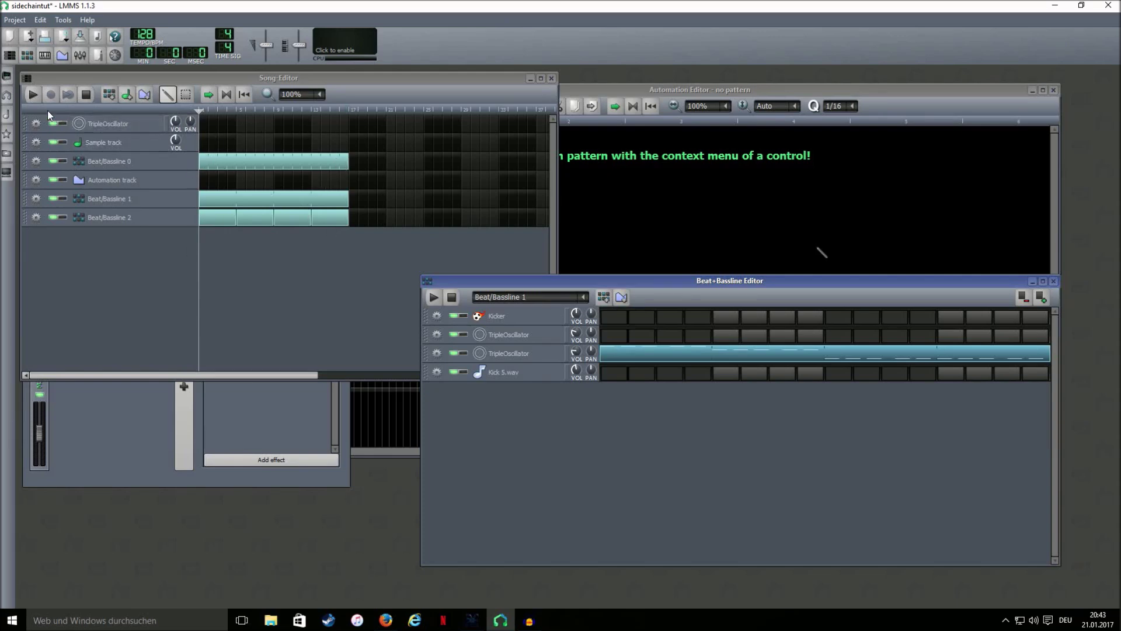
Step: Preview the song briefly, then add two mixer channels, FX 1 and FX 2, and select FX 1
left_click(33, 94)
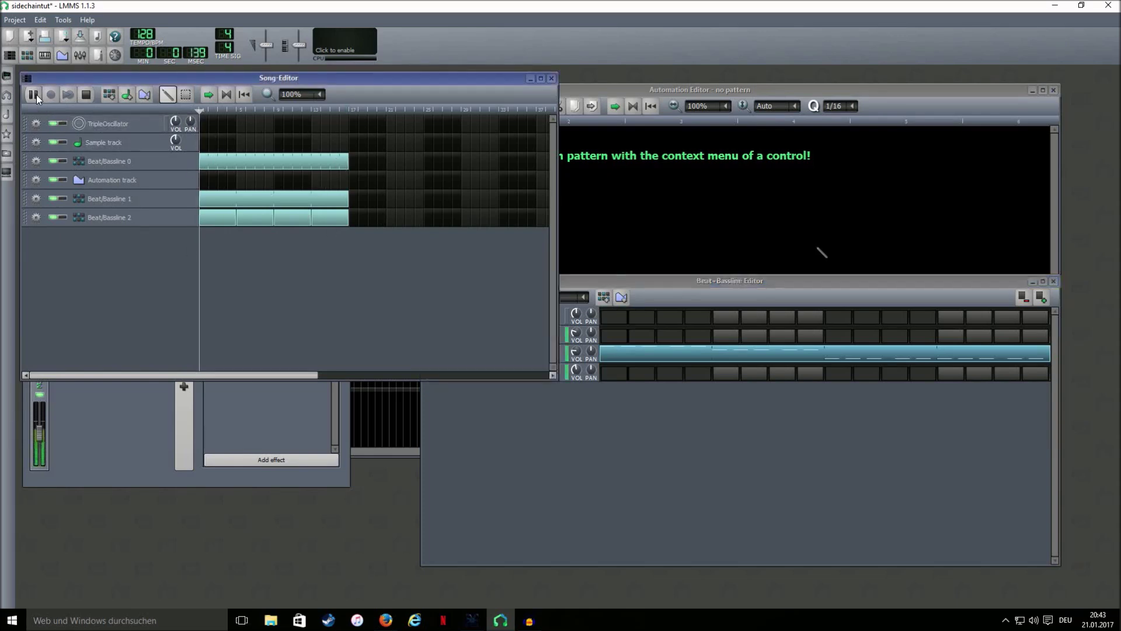
left_click(82, 97)
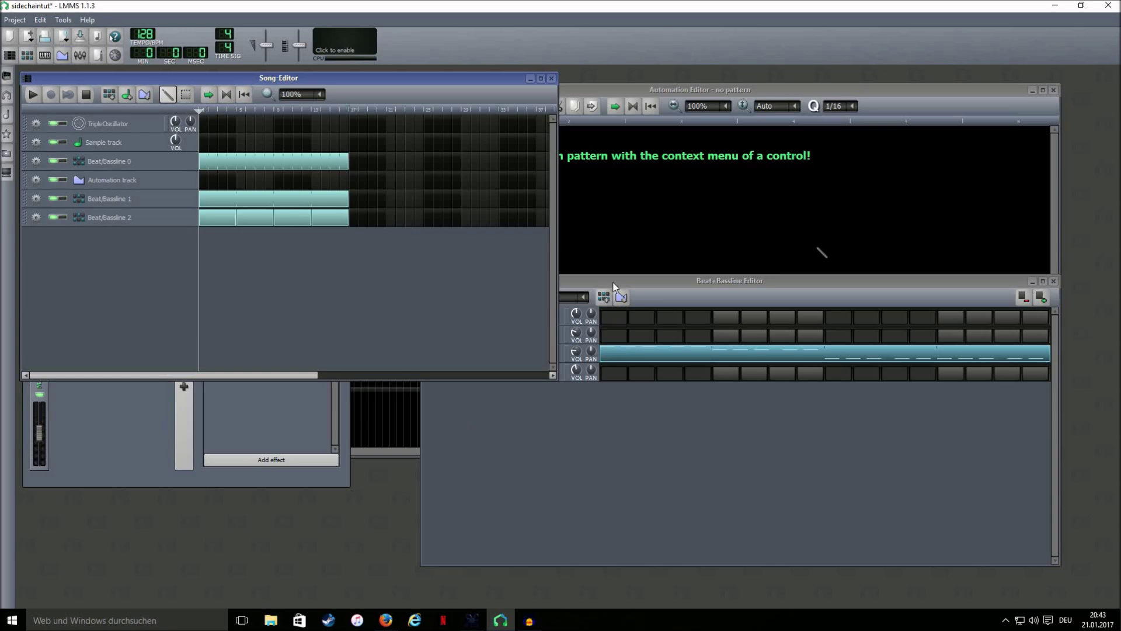
left_click(138, 405)
left_click(187, 395)
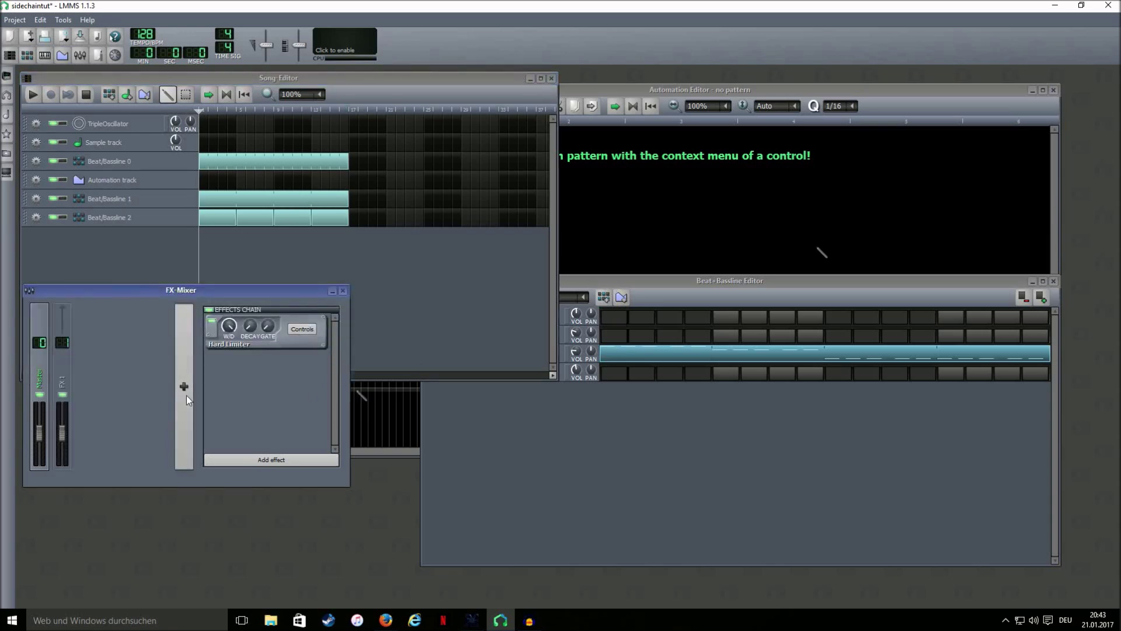
left_click(187, 395)
left_click(64, 365)
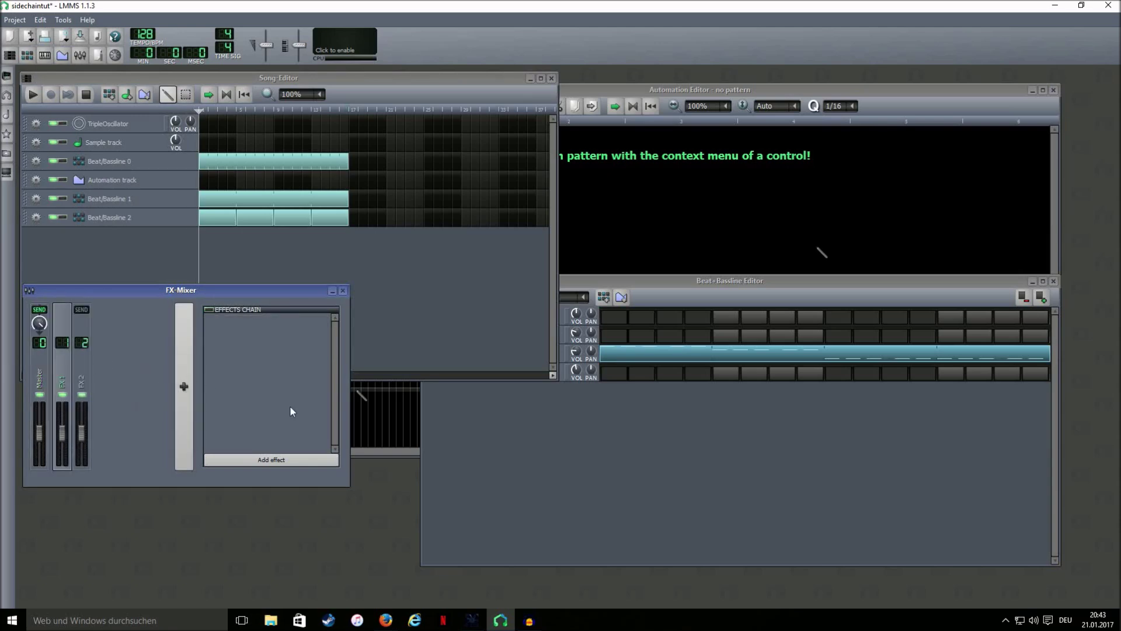
Step: Inspect the Kick 5.wav and both TripleOscillator instrument settings in the Beat+Bassline Editor
left_click(499, 415)
left_click(507, 374)
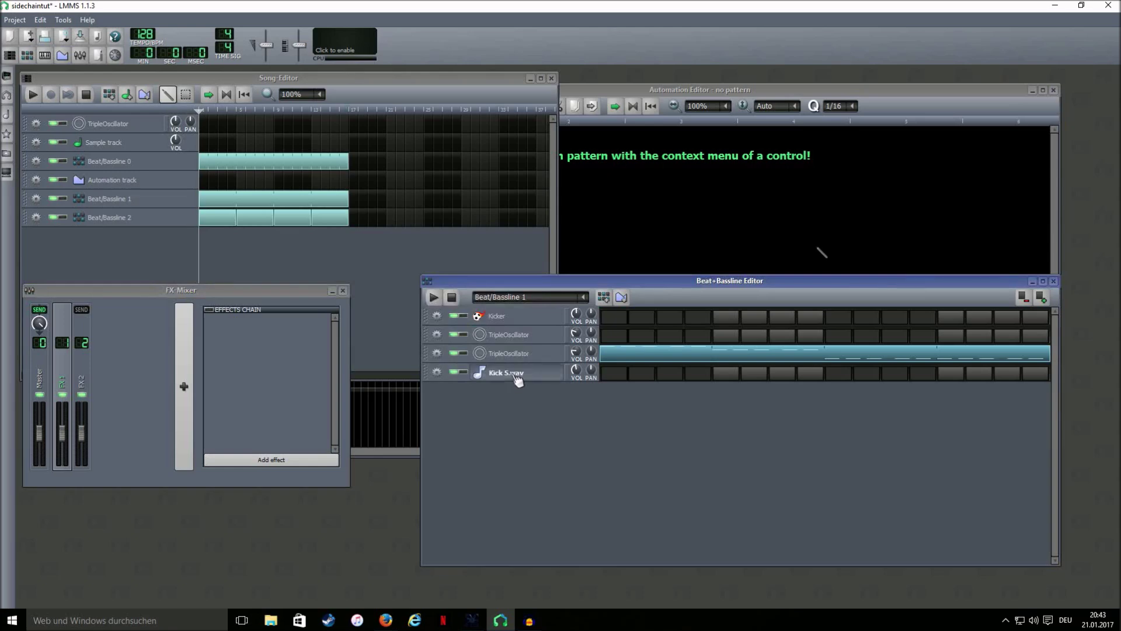
left_click_drag(1081, 340, 952, 326)
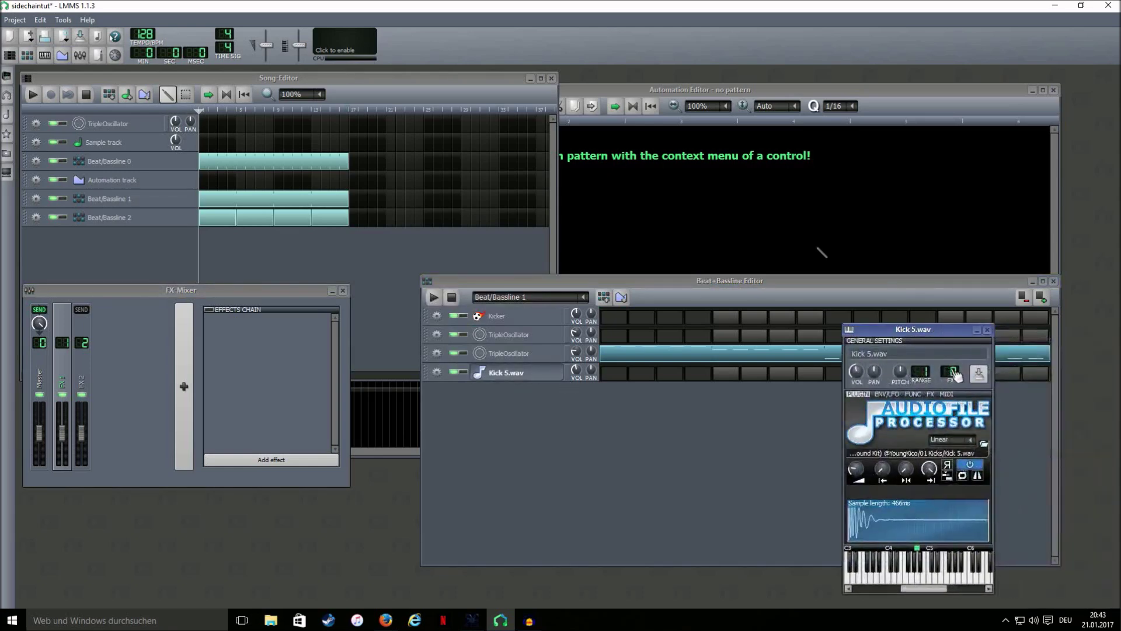
left_click(988, 332)
left_click(522, 335)
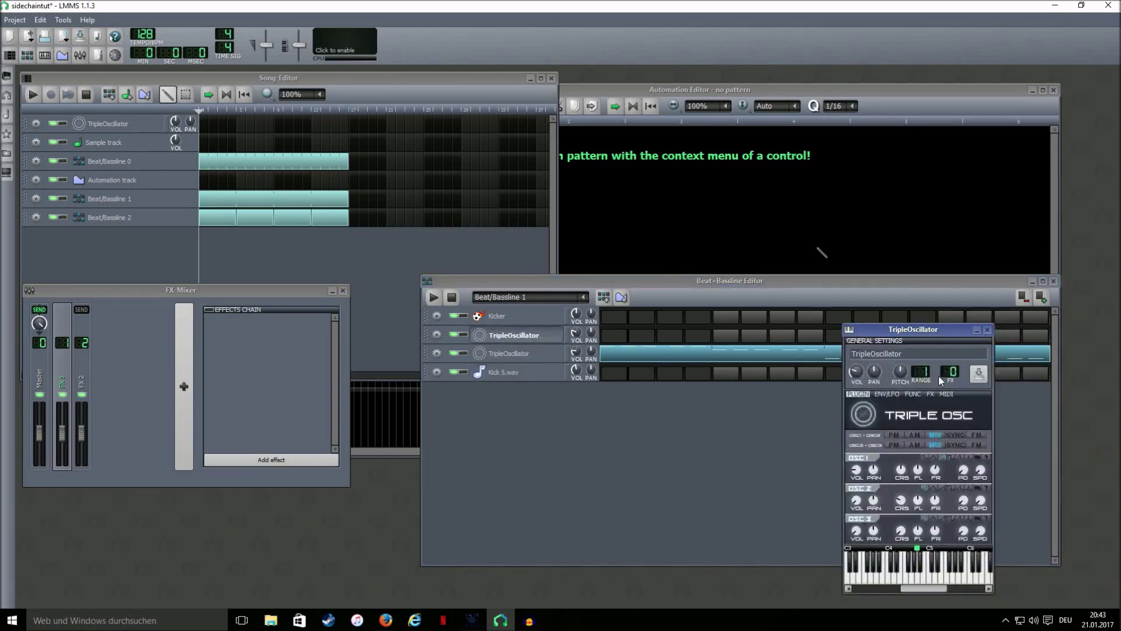
left_click_drag(956, 380, 956, 380)
left_click(987, 330)
left_click(514, 353)
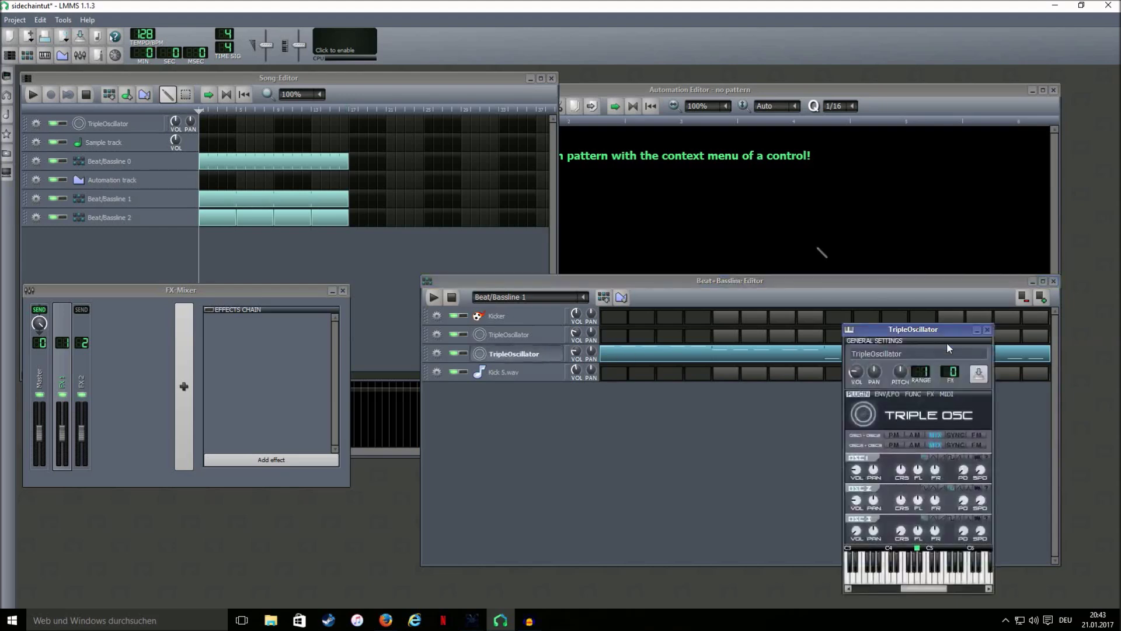
left_click(987, 330)
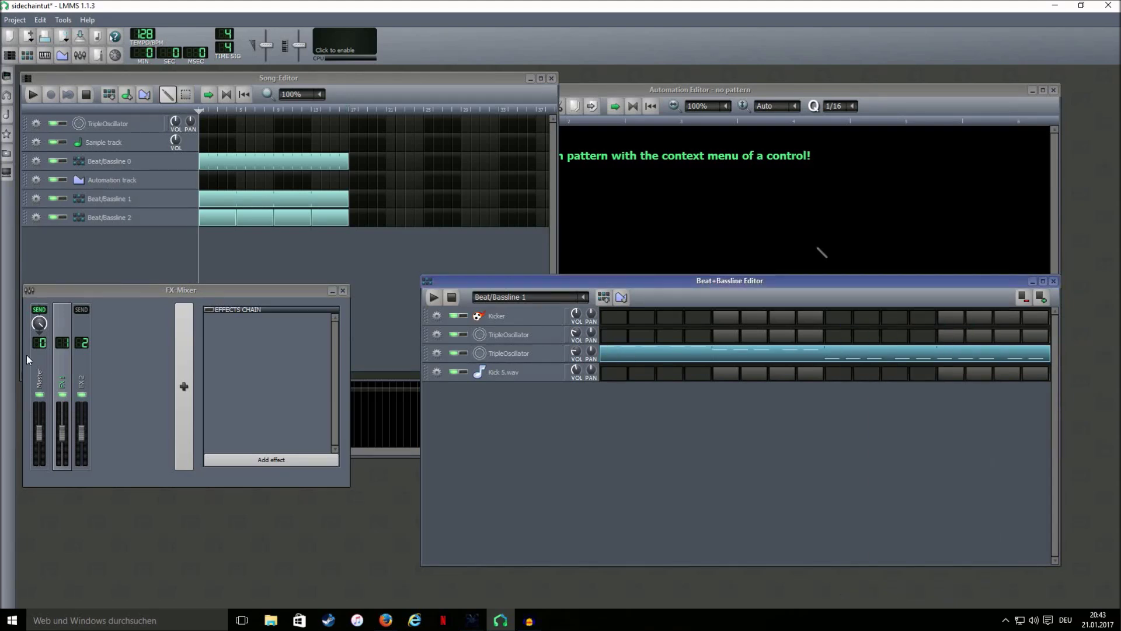
Step: Add a Peak Controller to FX 1 by searching 'peak', with its base amount at 0
left_click(237, 454)
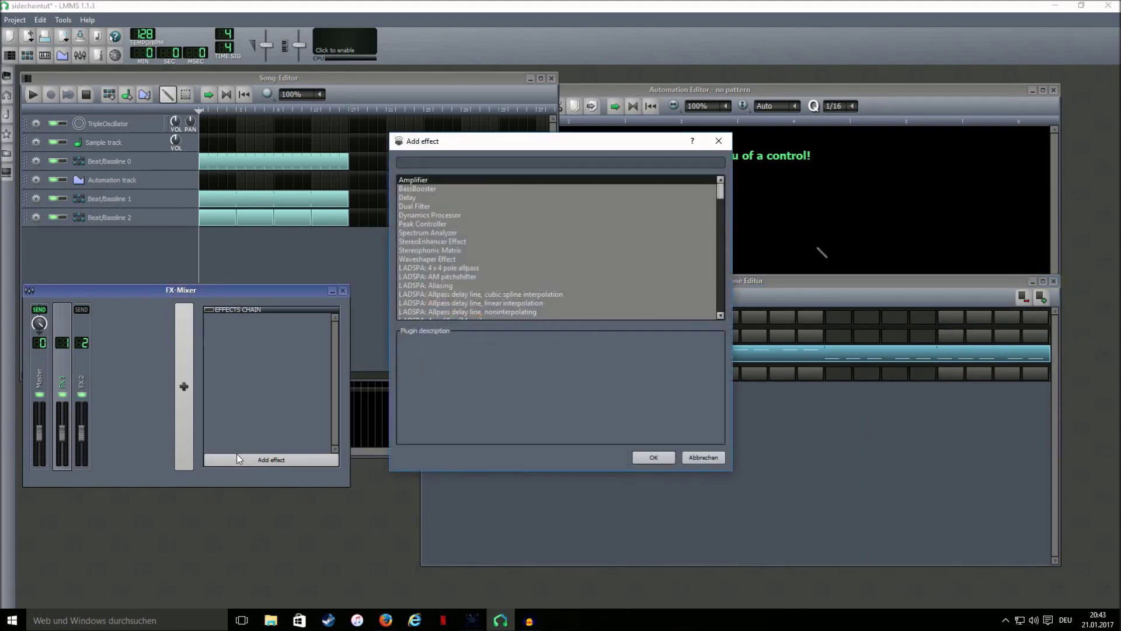
type("peak")
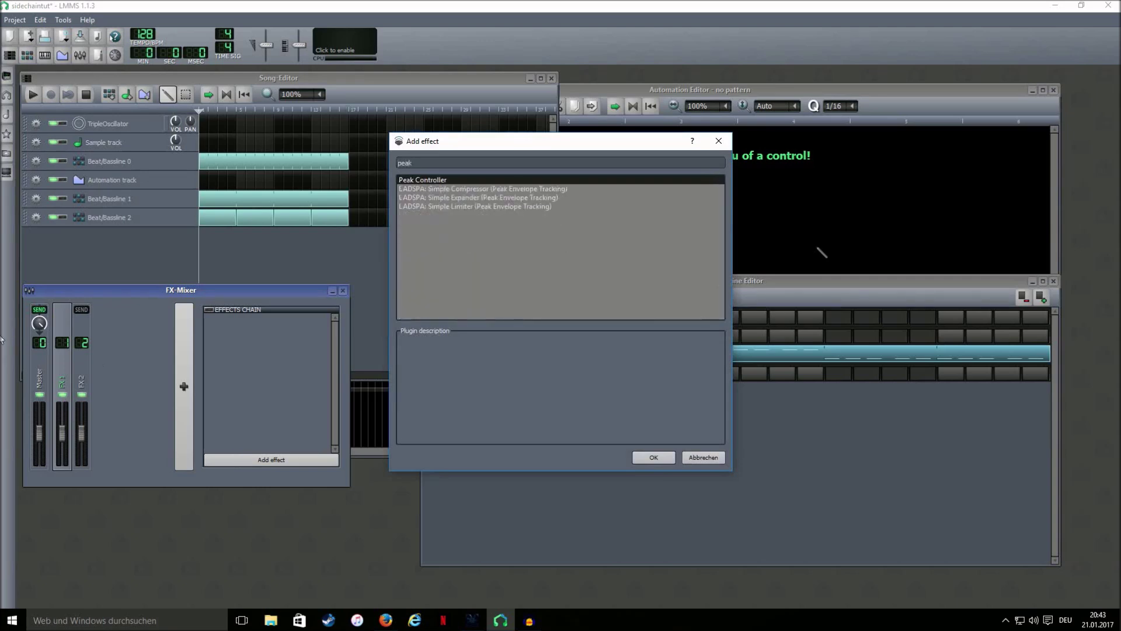
double_click(427, 181)
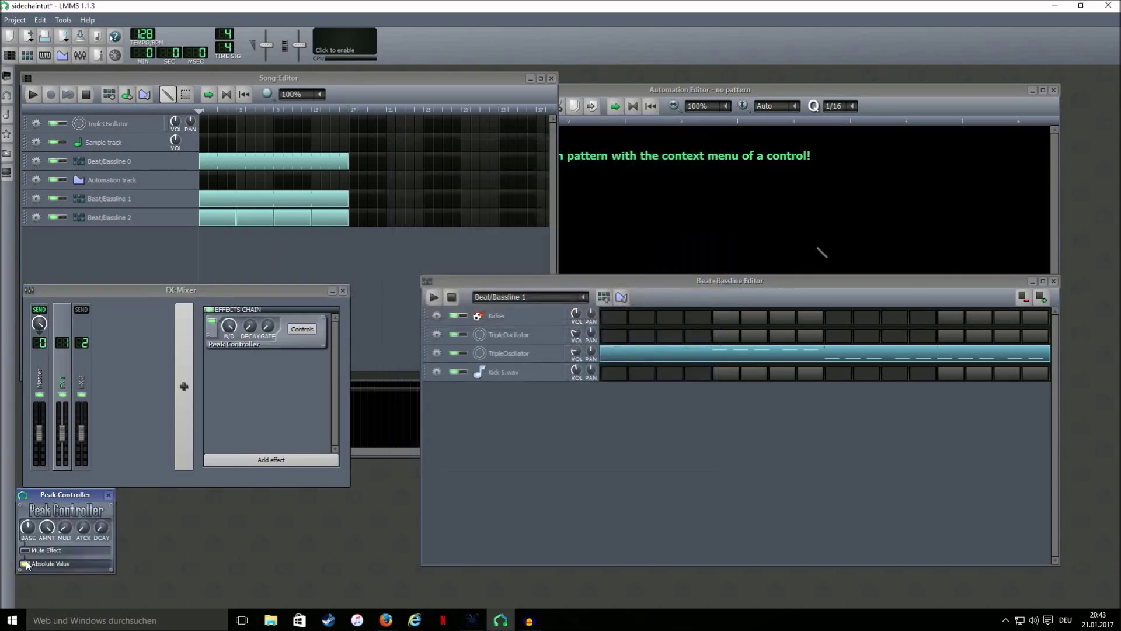
left_click(27, 528)
left_click(108, 497)
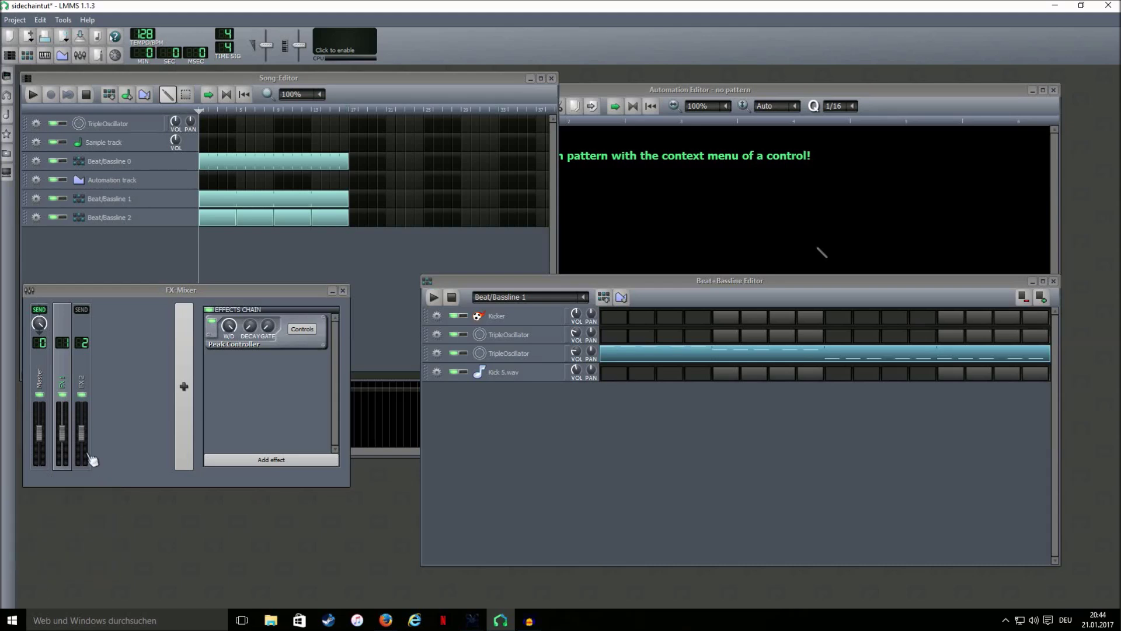
Step: Add Calf Sidechain Compressor LADSPA to FX 2 by searching 'sid' and reposition its controls window
left_click(87, 377)
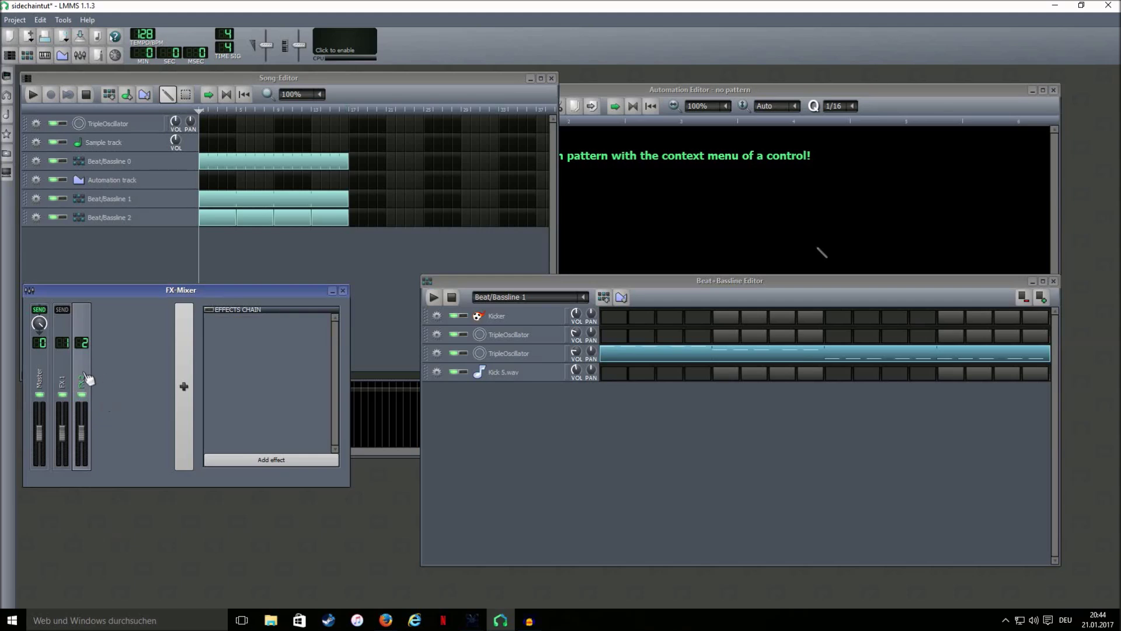
left_click(255, 460)
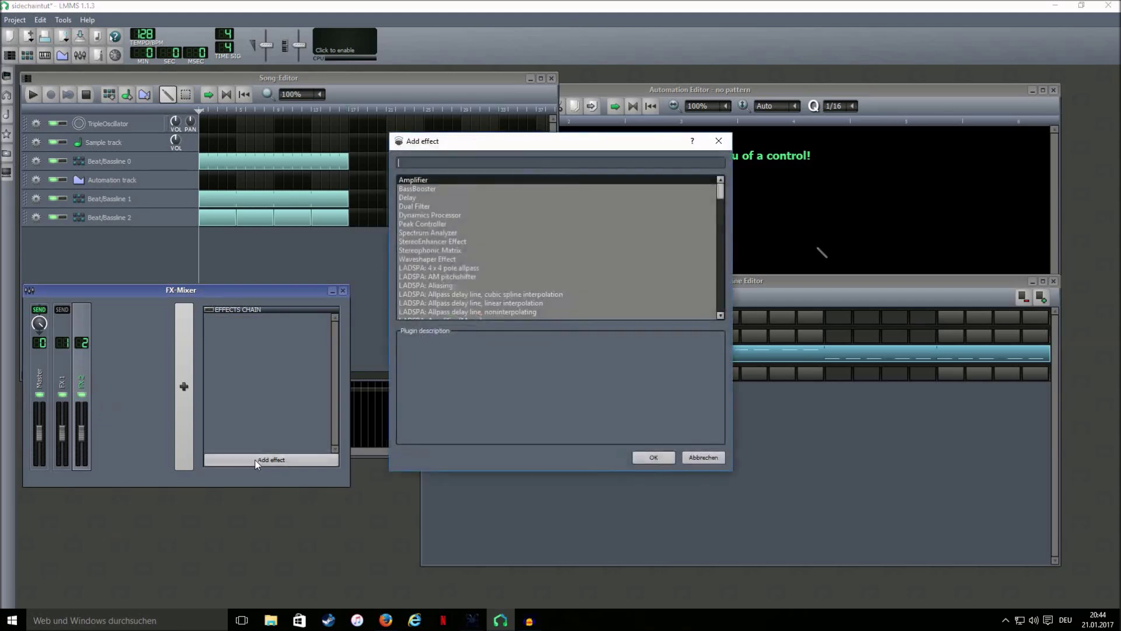
type("side")
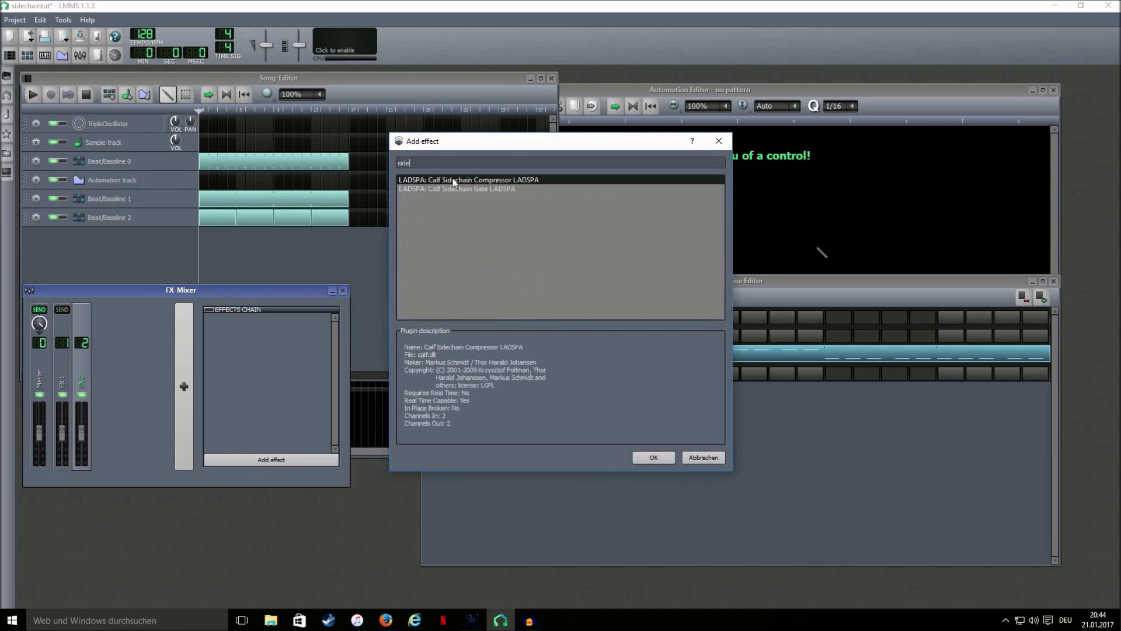
double_click(460, 180)
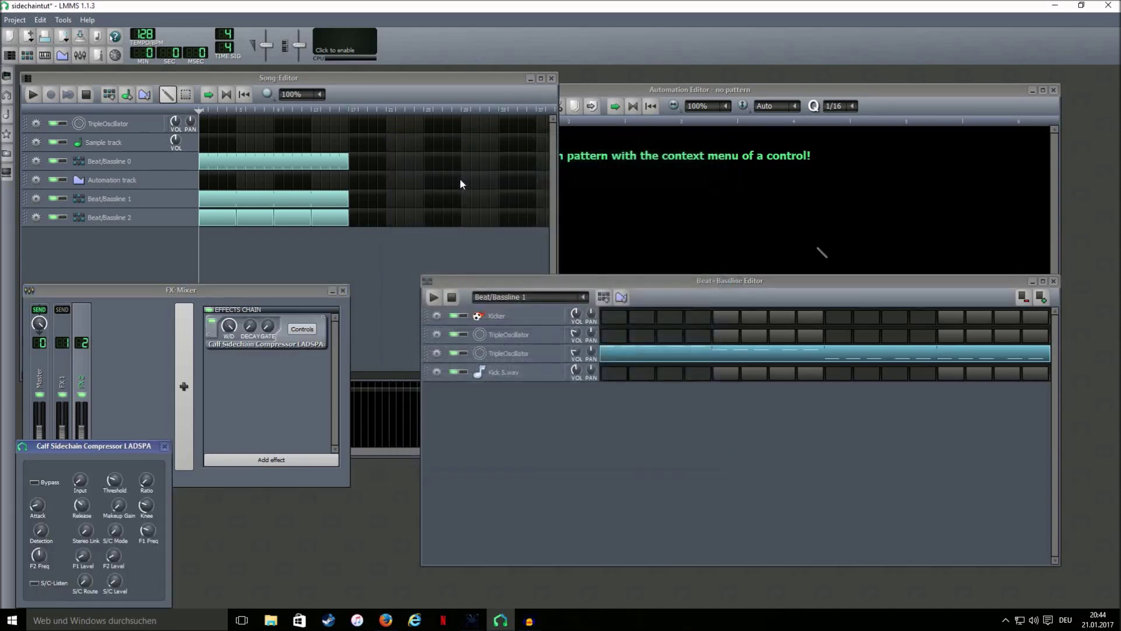
left_click_drag(104, 449, 542, 407)
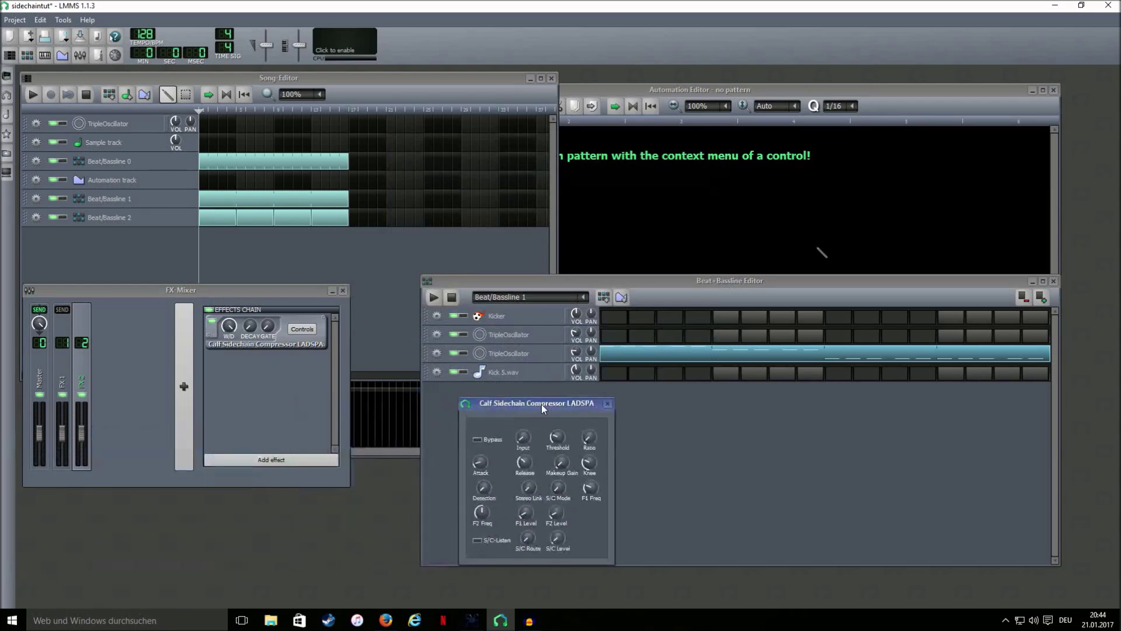
right_click(562, 544)
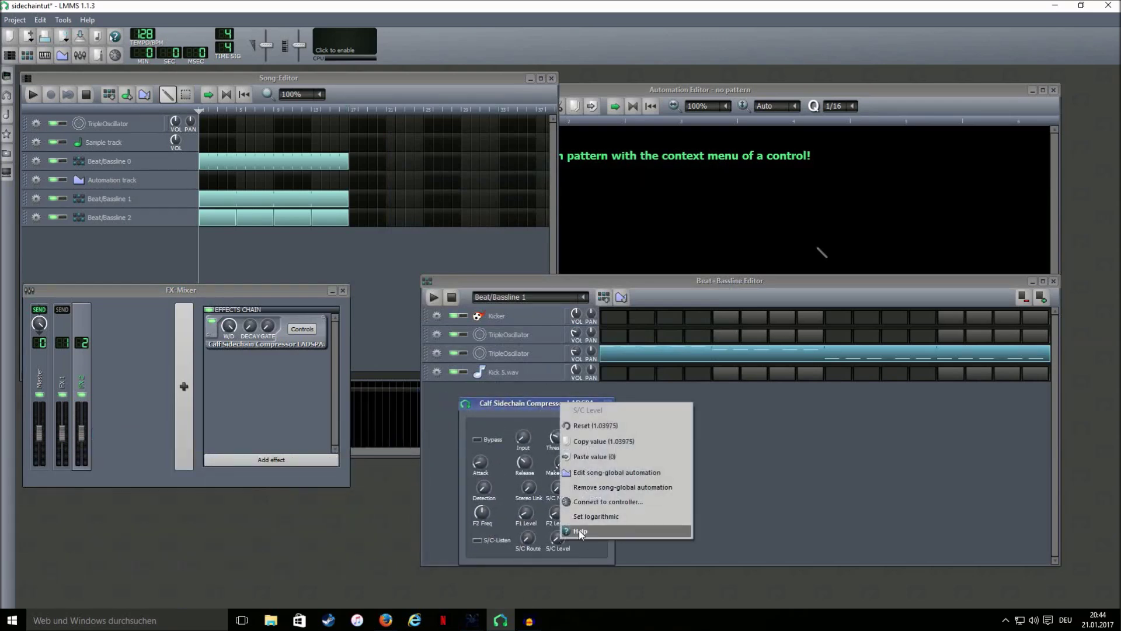
Step: Link the compressor's S/C Level to user Controller 1 (Peak Controller), confirming it reads 0.015625
left_click(596, 502)
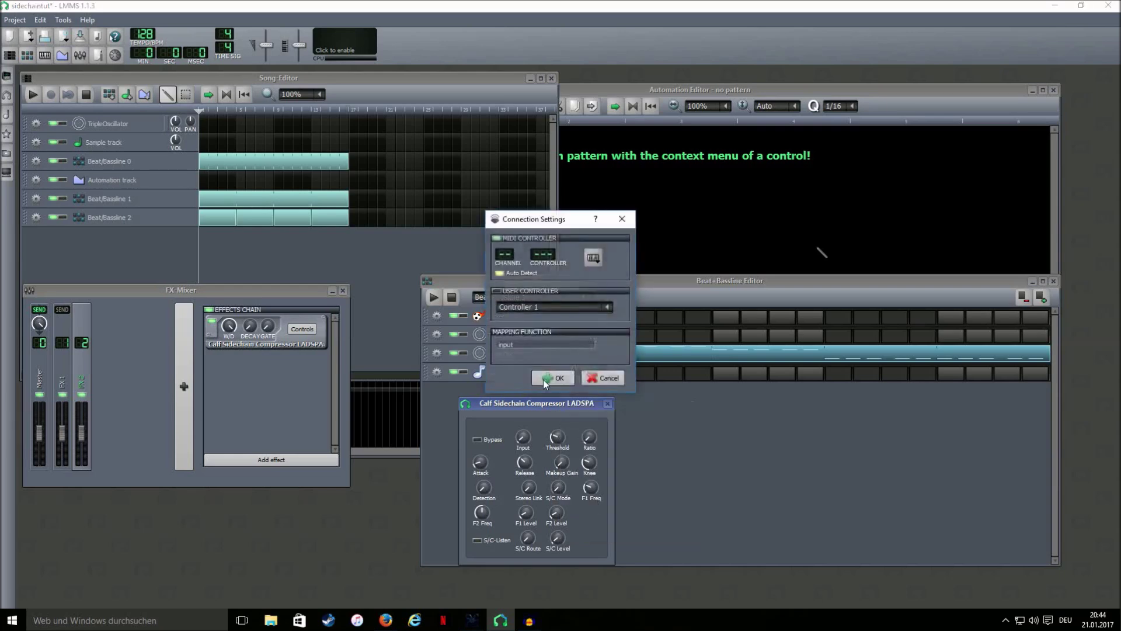
left_click(517, 290)
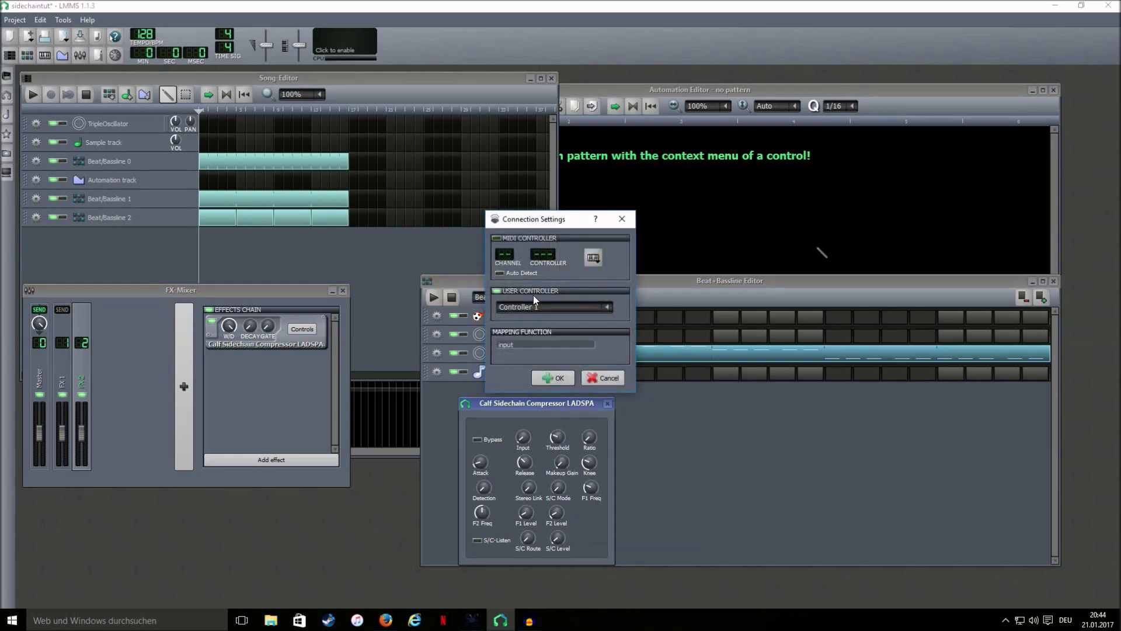
left_click(607, 308)
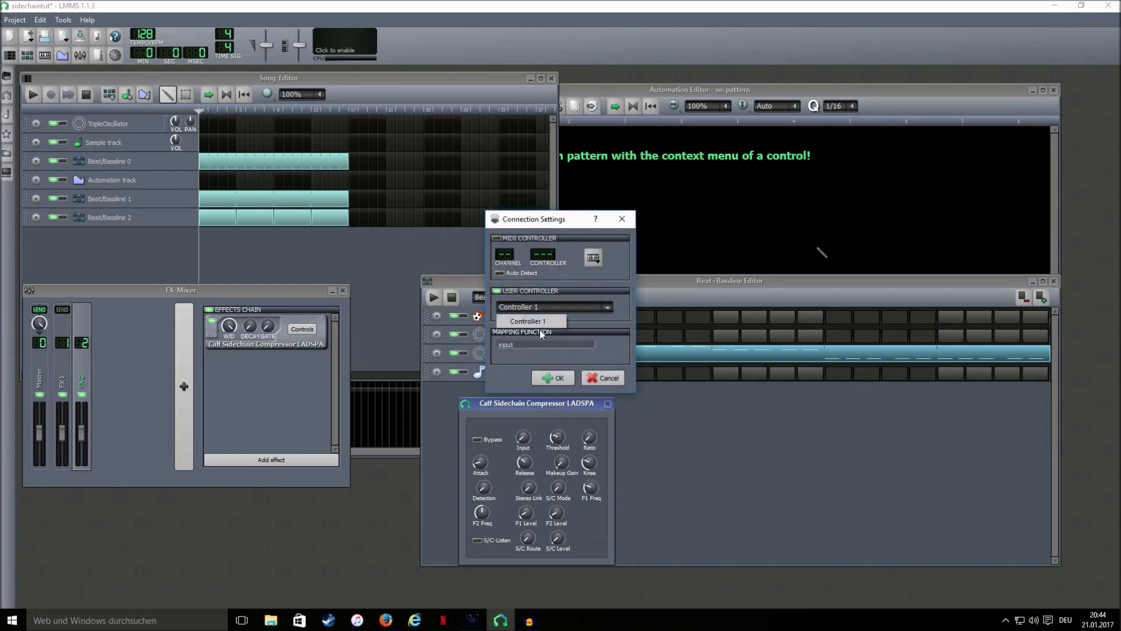
left_click(559, 378)
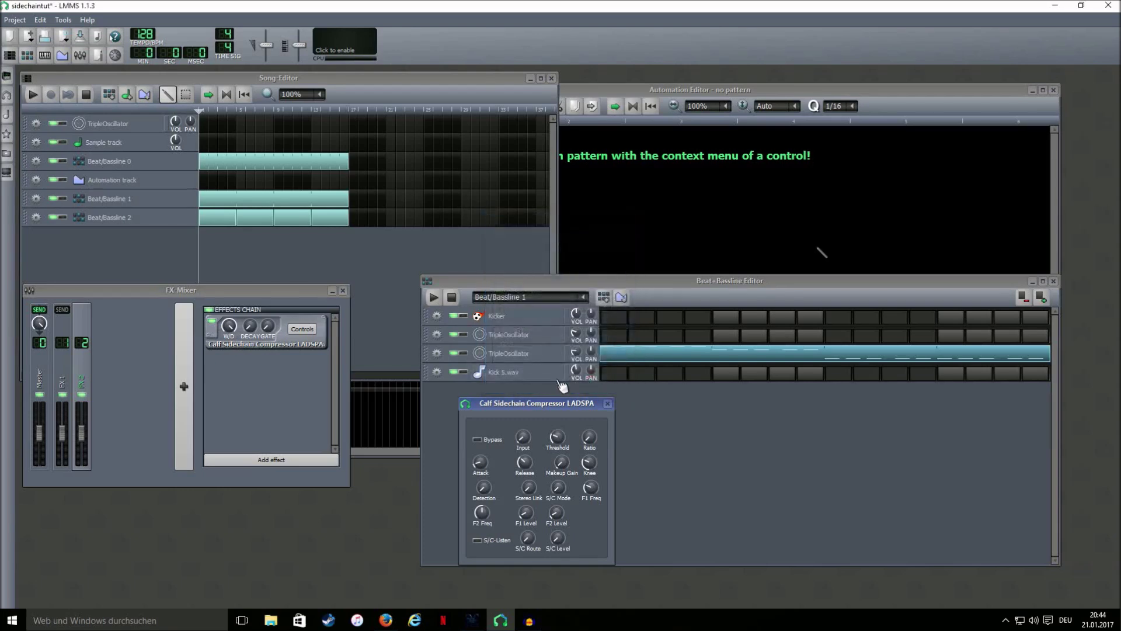
left_click(69, 377)
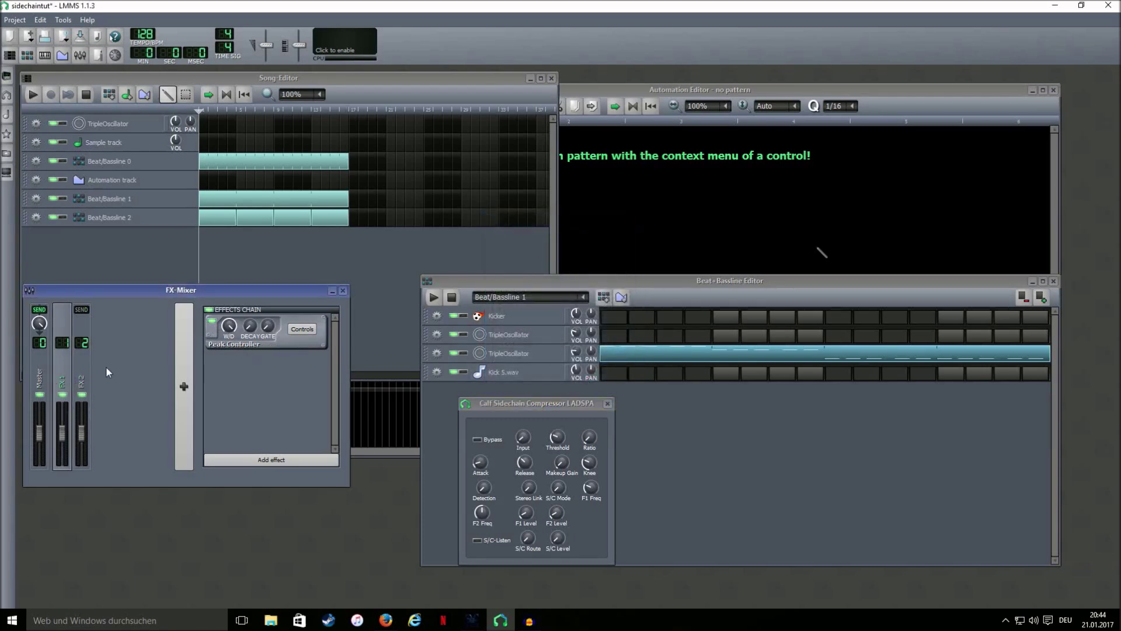
left_click(81, 376)
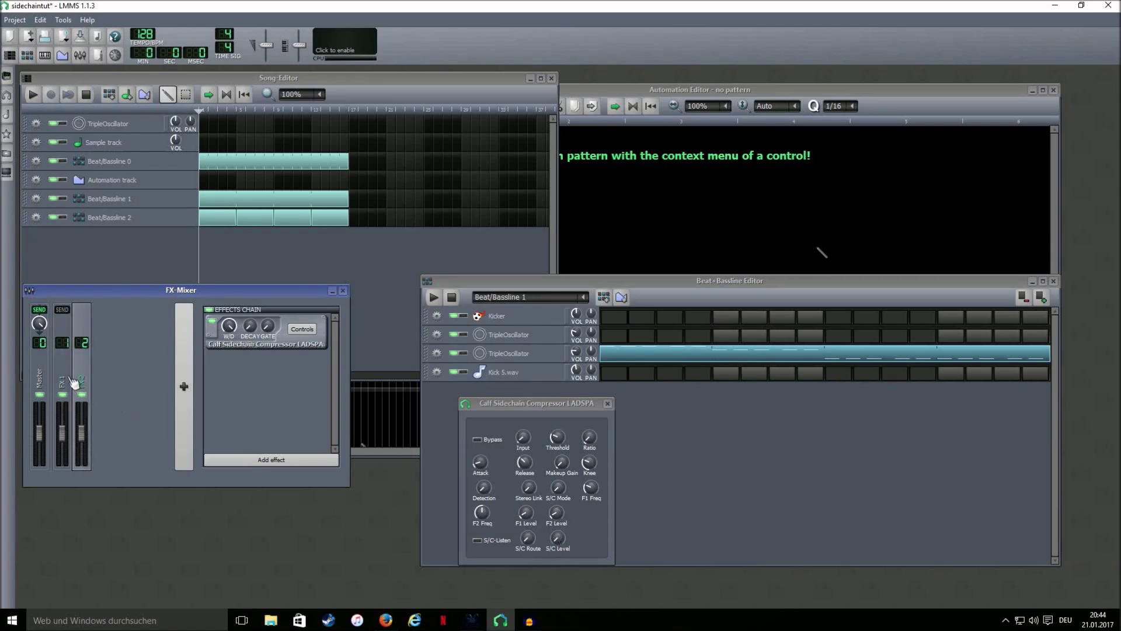
left_click(559, 541)
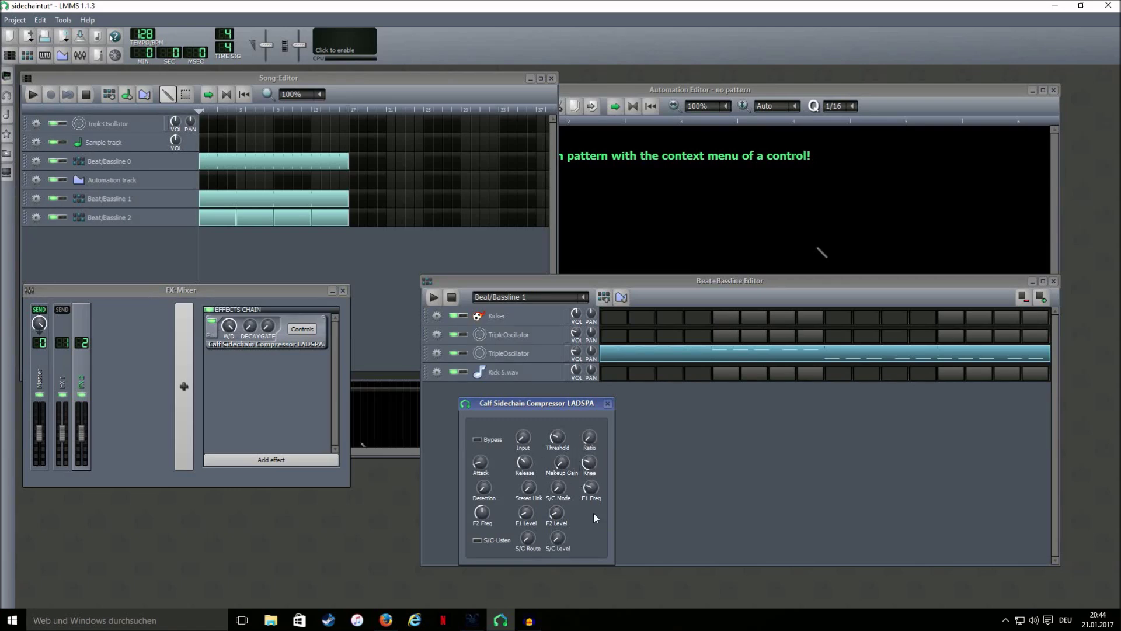
Step: Raise the compressor Ratio to about 2.47, nudge Threshold slightly, and check Detection
mouse_move(594, 446)
left_mouse_down()
mouse_move(593, 403)
mouse_move(589, 437)
left_mouse_up()
left_click_drag(561, 449, 561, 444)
left_click(489, 491)
Step: Test-play the song, then set the compressor Release to about 39.5
left_click(33, 95)
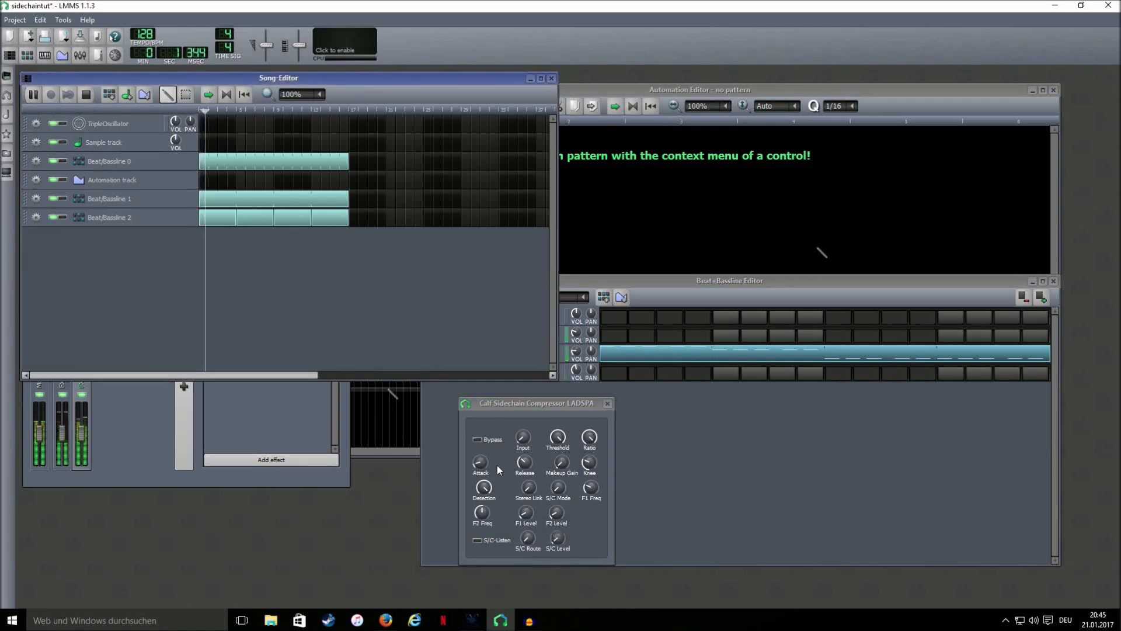
left_click(482, 463)
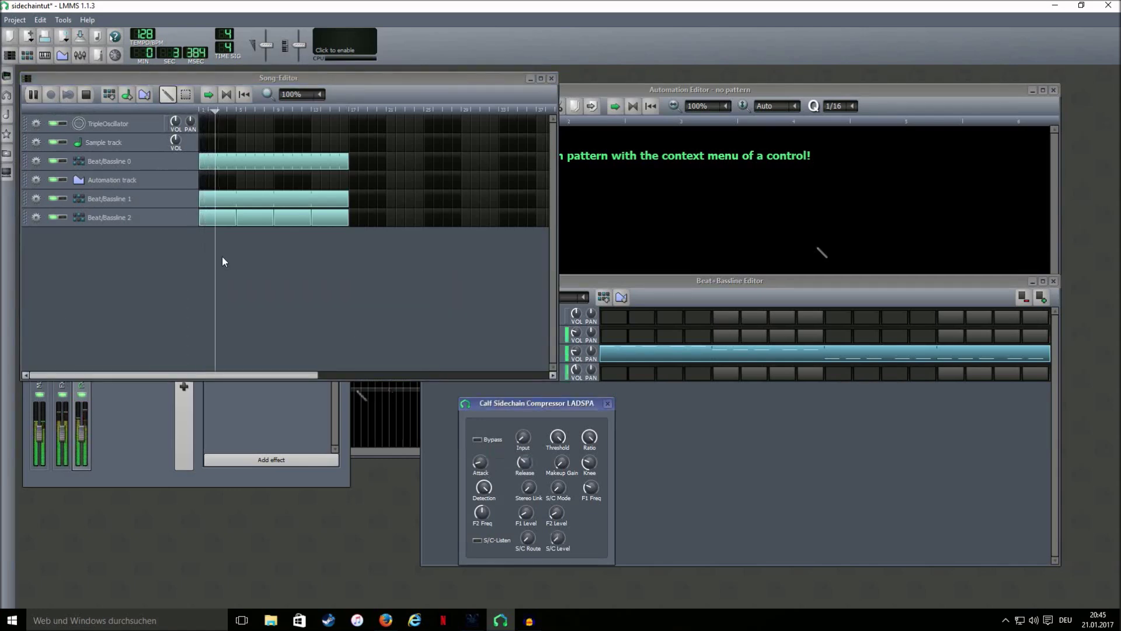
left_click(86, 94)
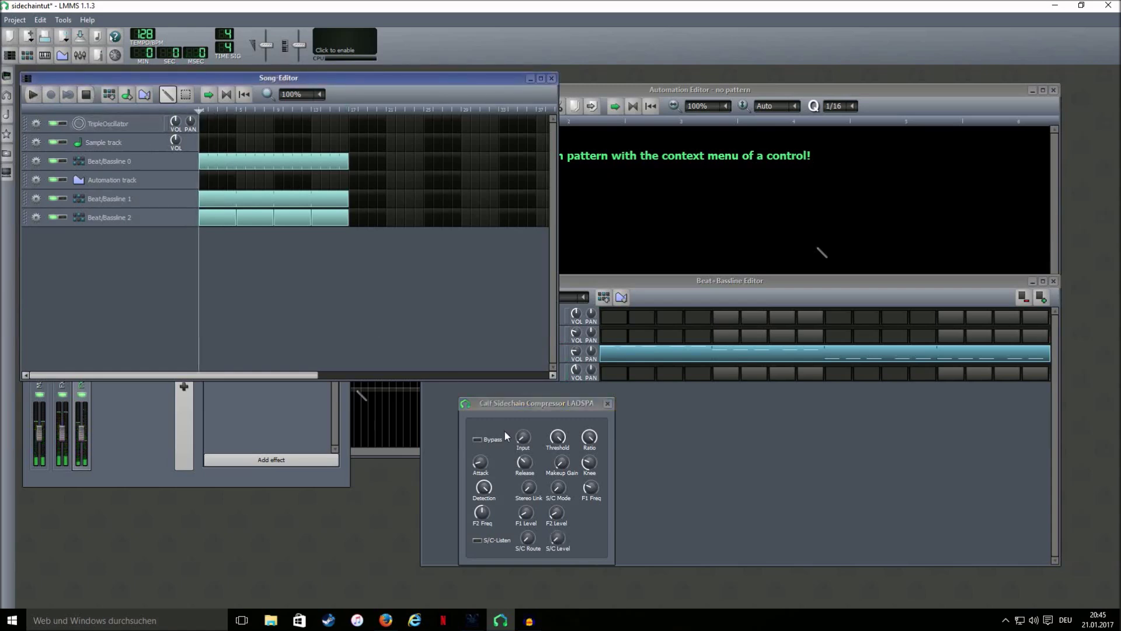
left_click(483, 466)
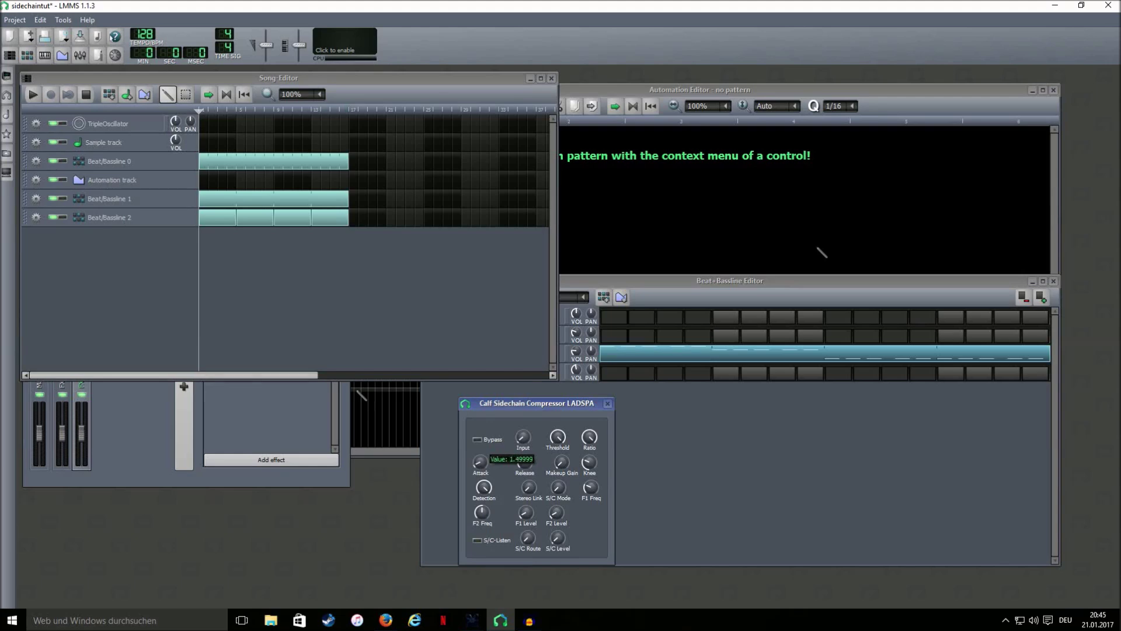
left_click_drag(512, 465, 510, 478)
Step: Replay the song, raise Release to about 52.5, and stop back at the start
key("space")
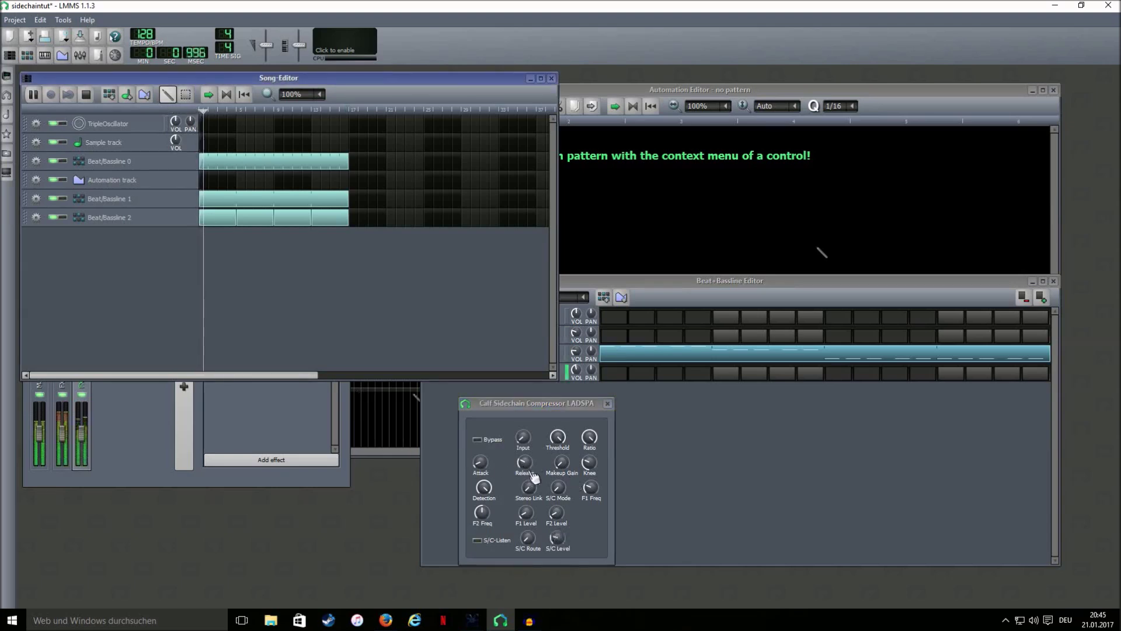
left_click(525, 462)
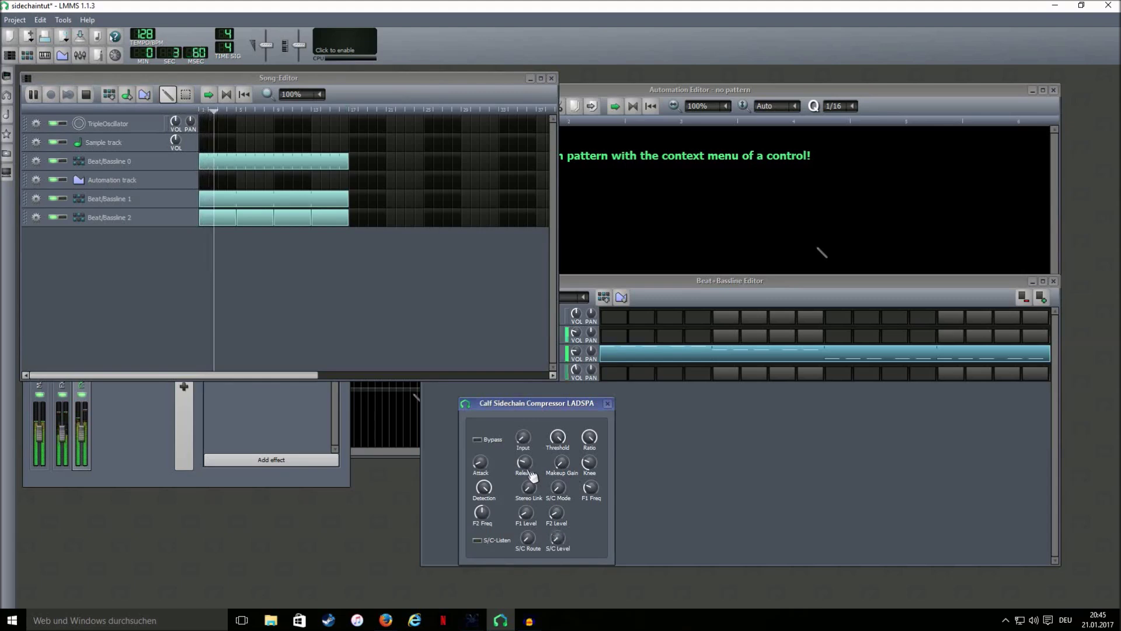
left_click_drag(533, 474, 533, 464)
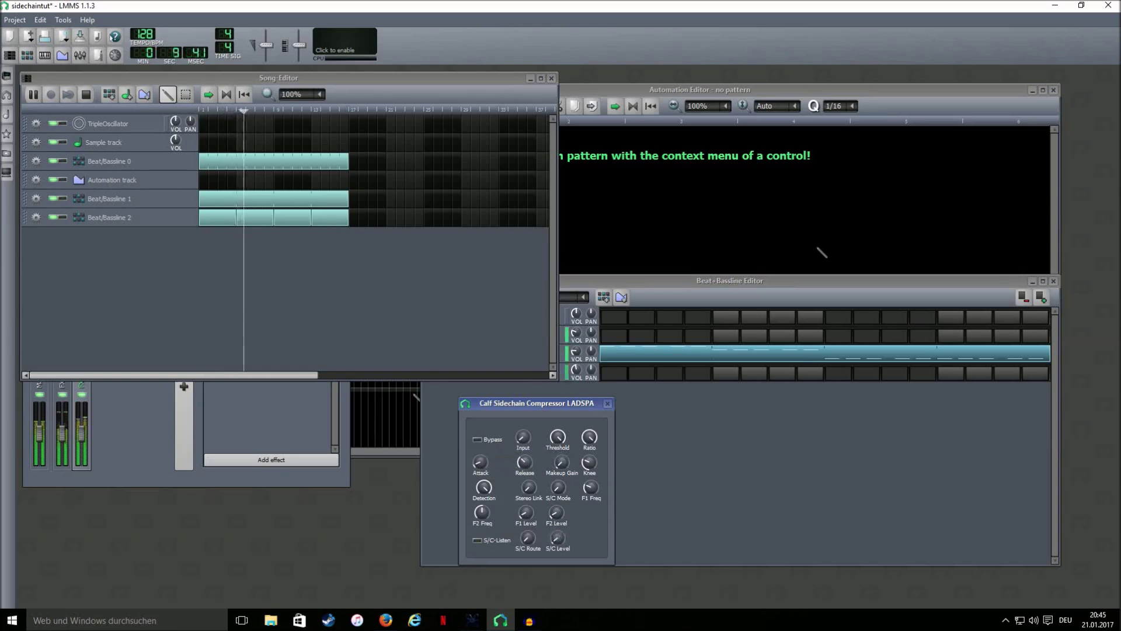
left_click(442, 413)
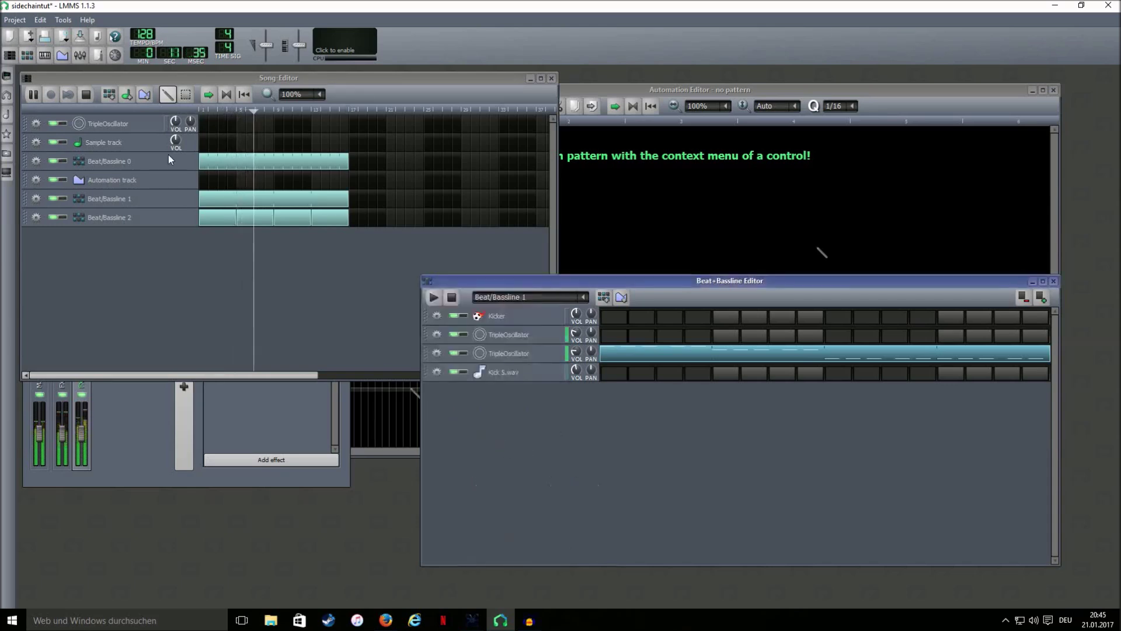
left_click(86, 94)
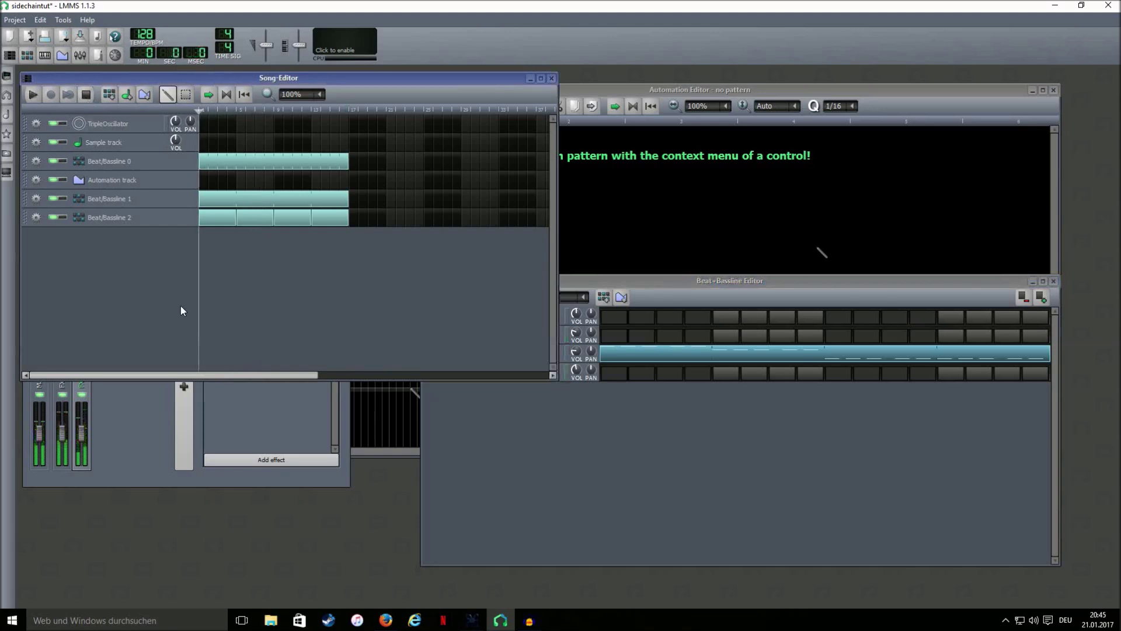
Step: Shift the FX-Mixer slightly right and run two test playbacks of the song
left_click(141, 419)
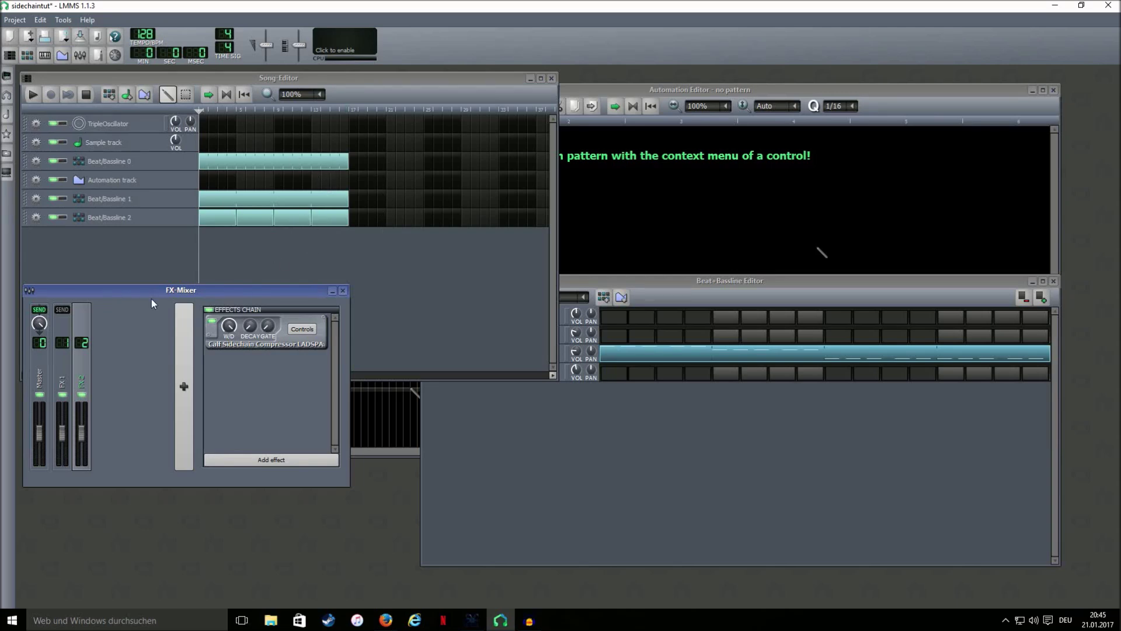
left_click_drag(140, 291, 201, 294)
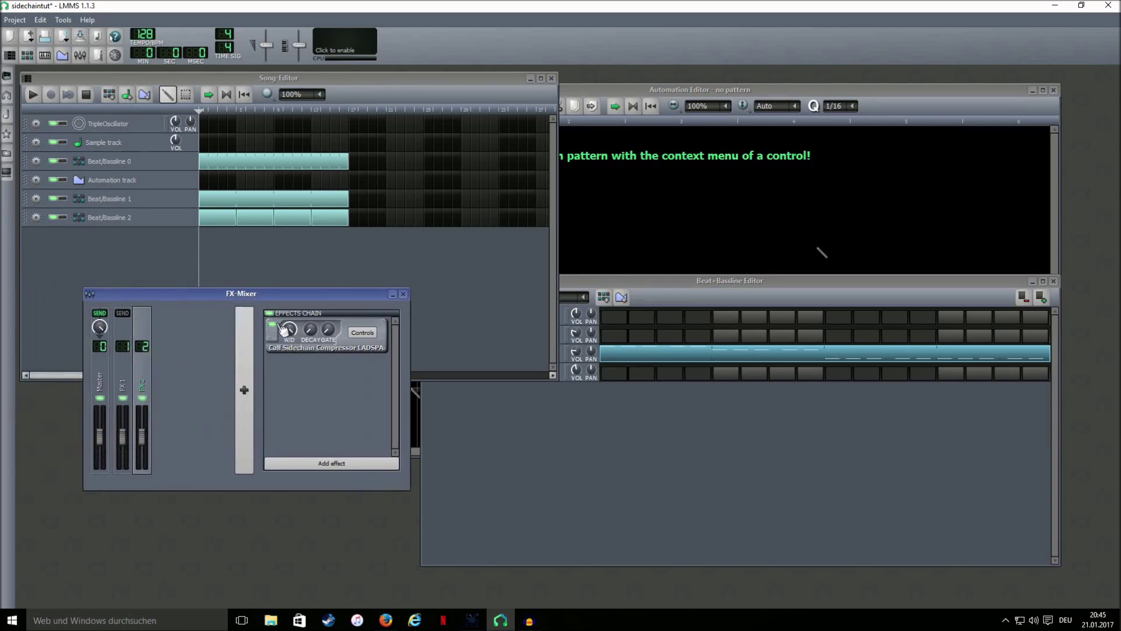
left_click(35, 104)
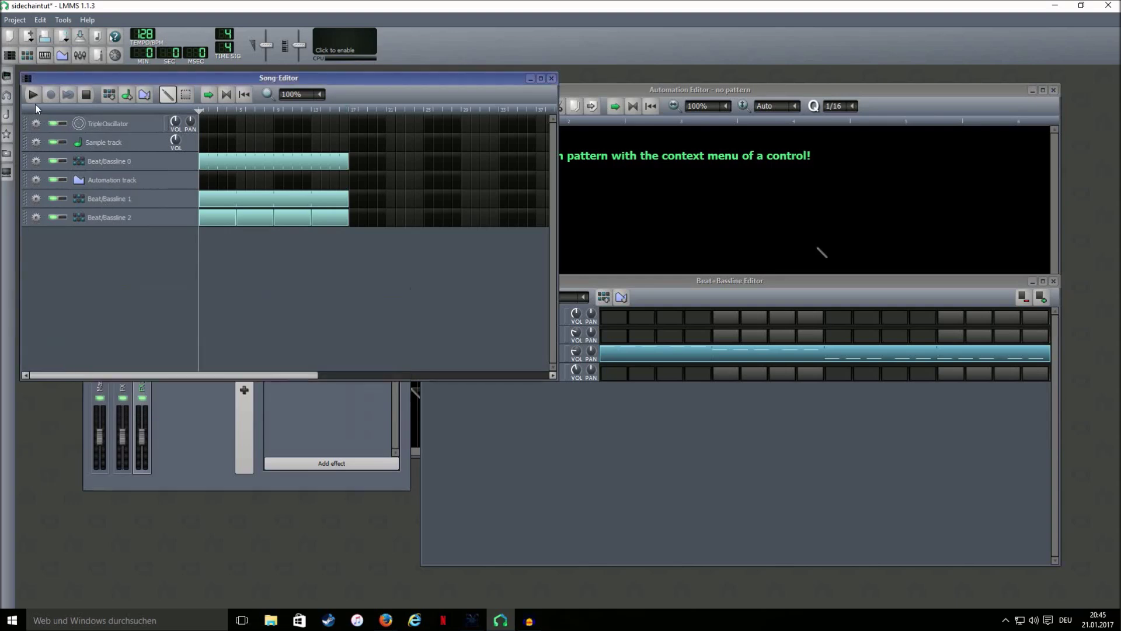
left_click(35, 98)
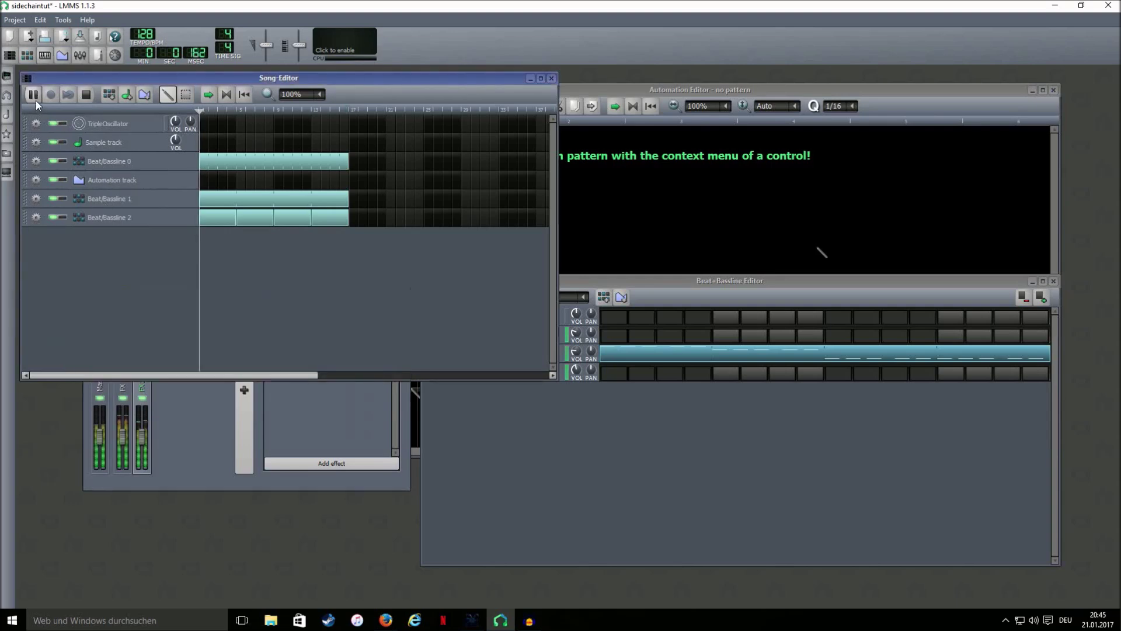
left_click(86, 97)
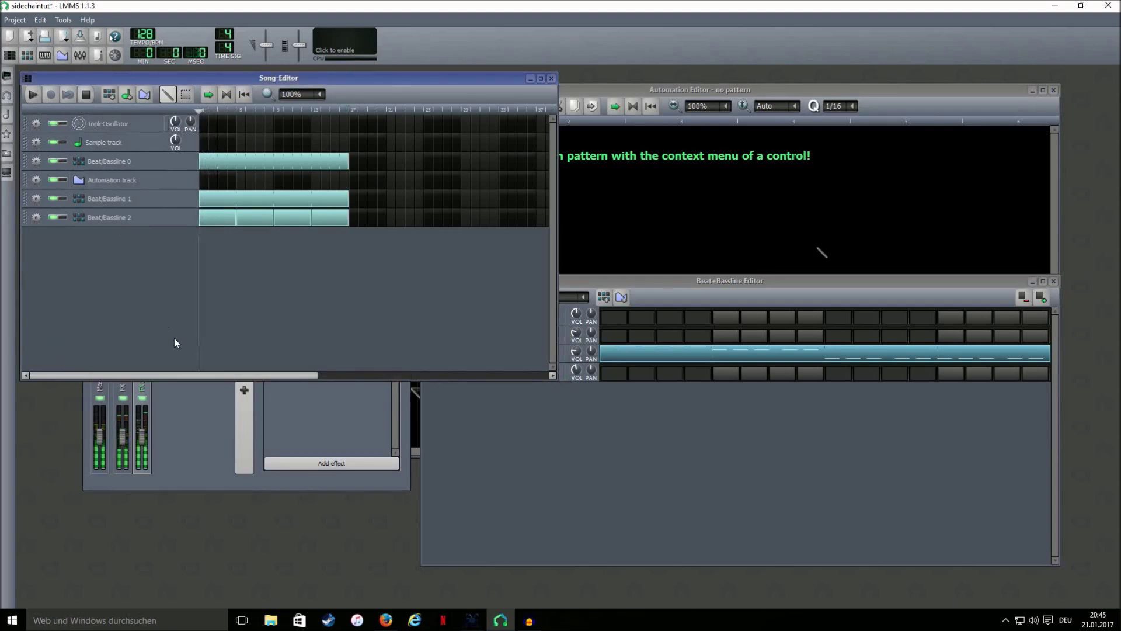
left_click(227, 386)
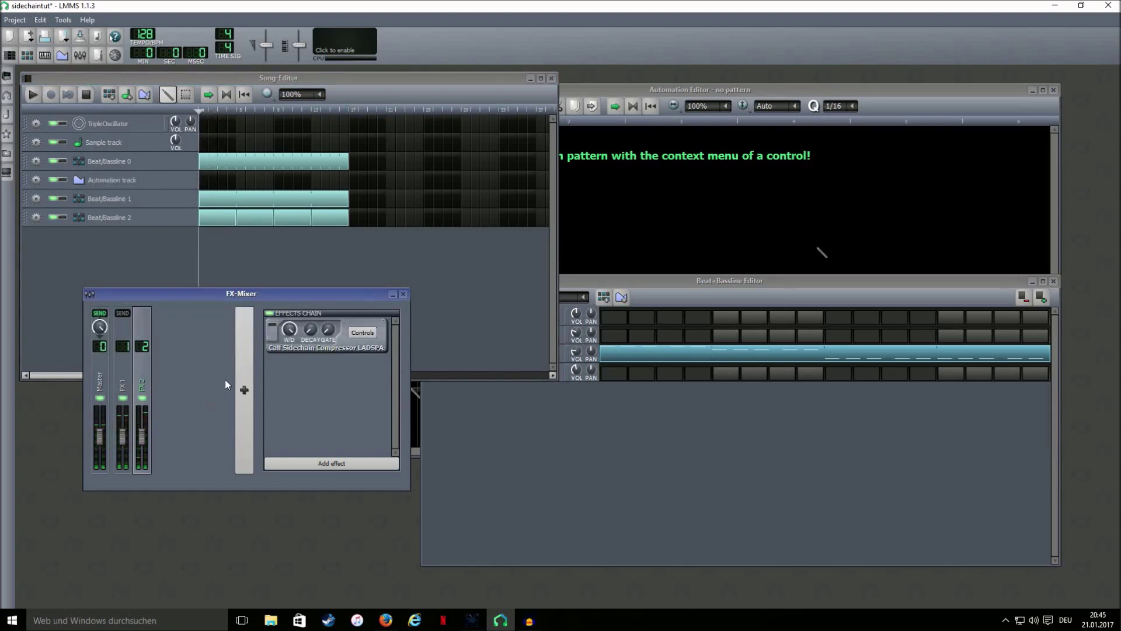
left_click(38, 101)
left_click(38, 99)
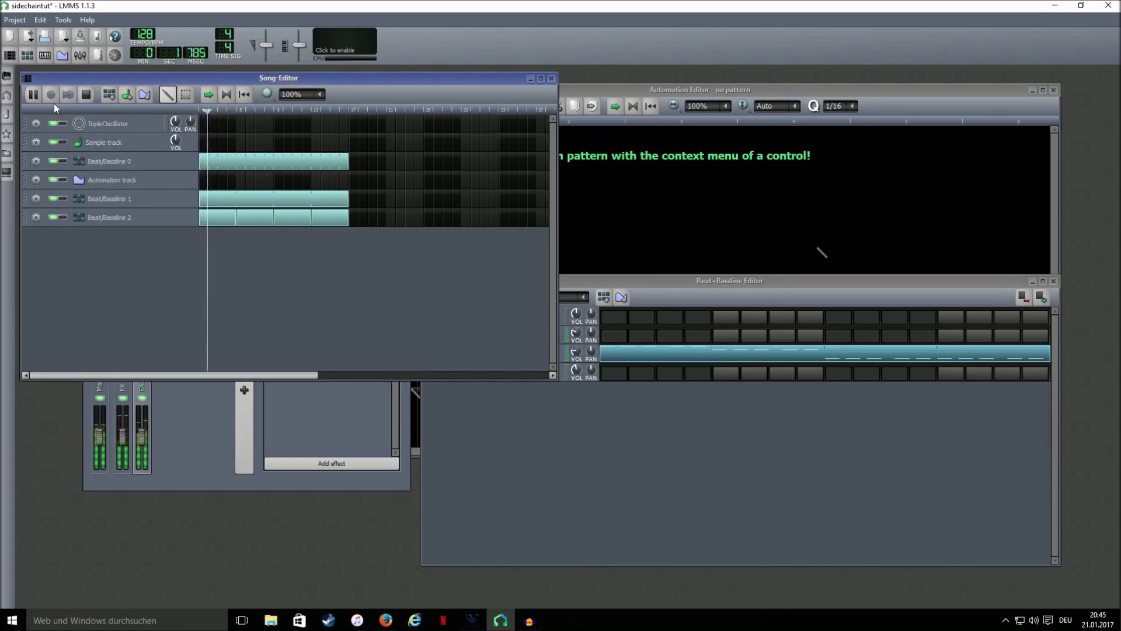
left_click(86, 95)
Step: Open FX 1's Peak Controller controls and test playback with Mute Effect on, then off
left_click(198, 405)
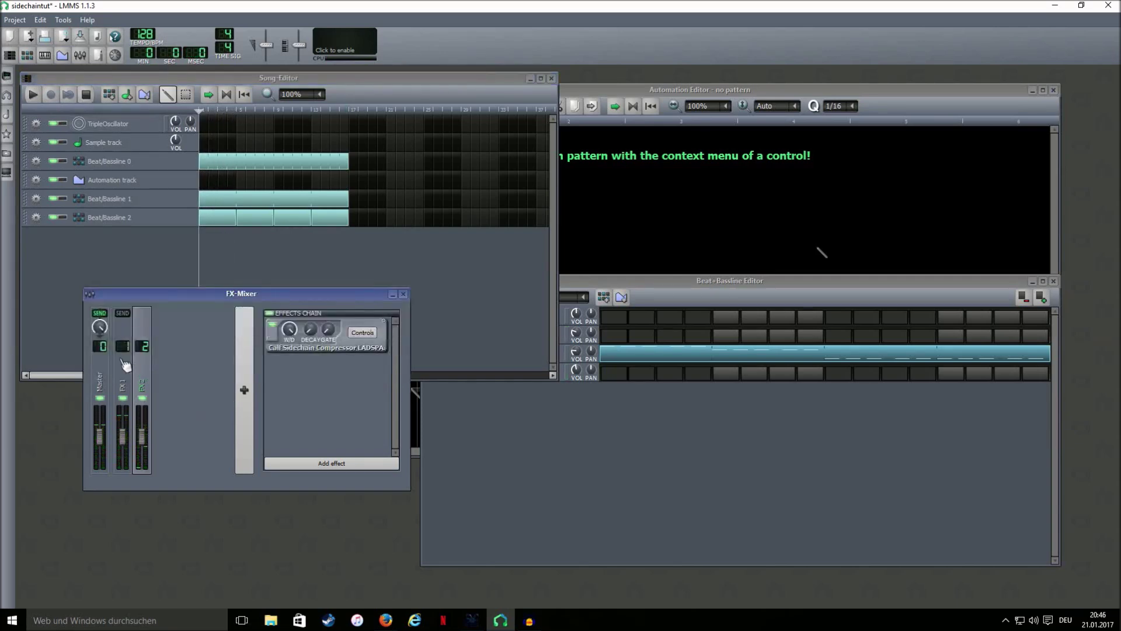
left_click(123, 368)
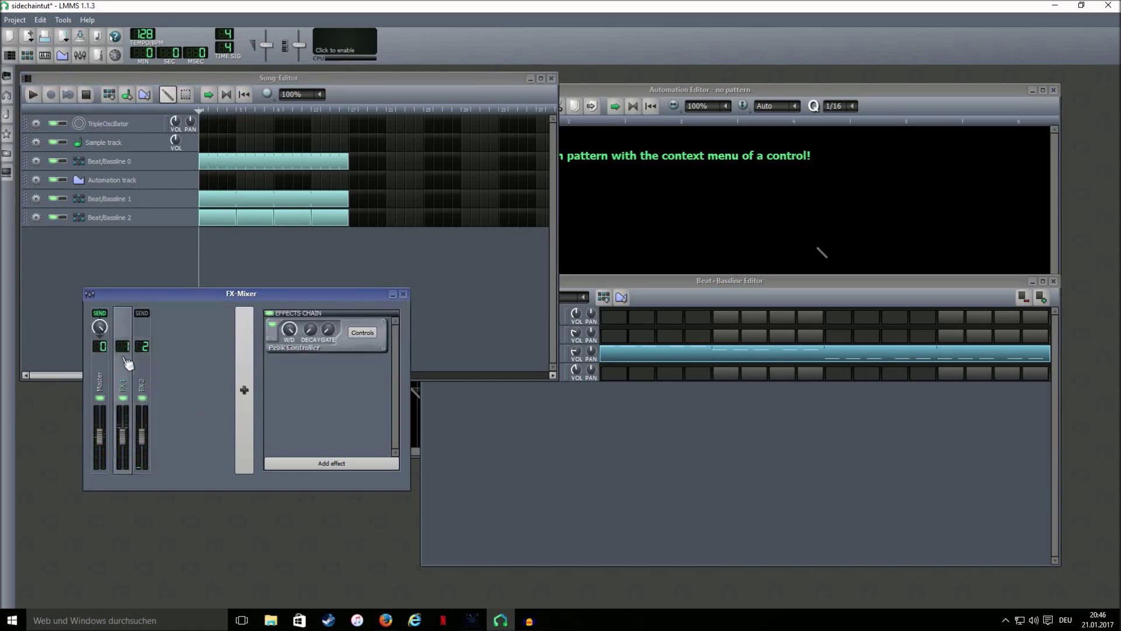
left_click(359, 331)
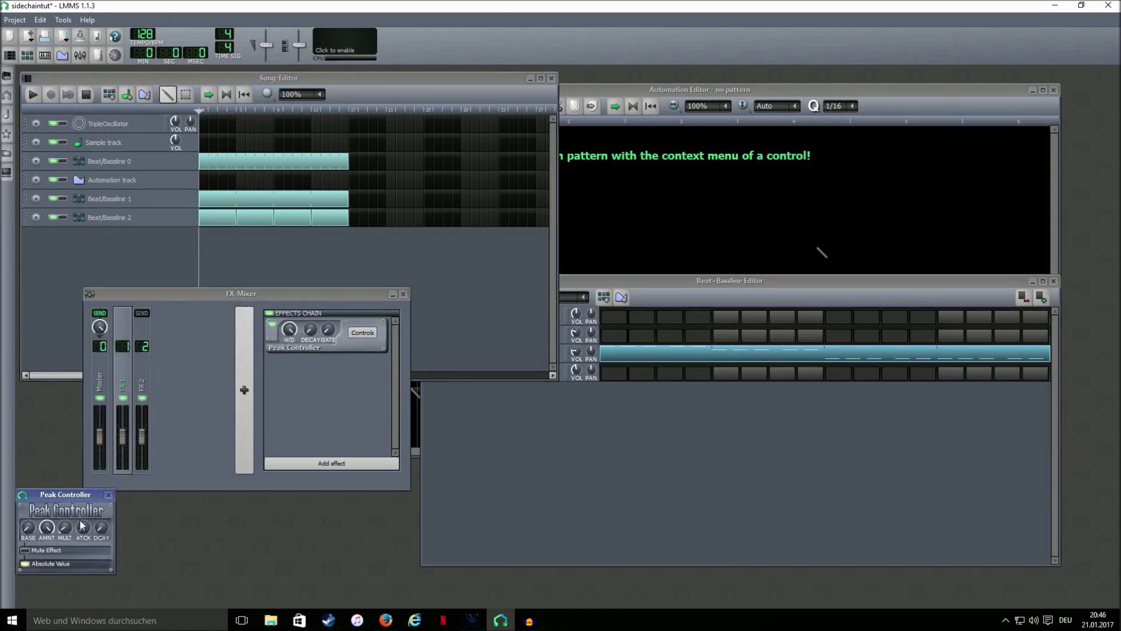
left_click(39, 551)
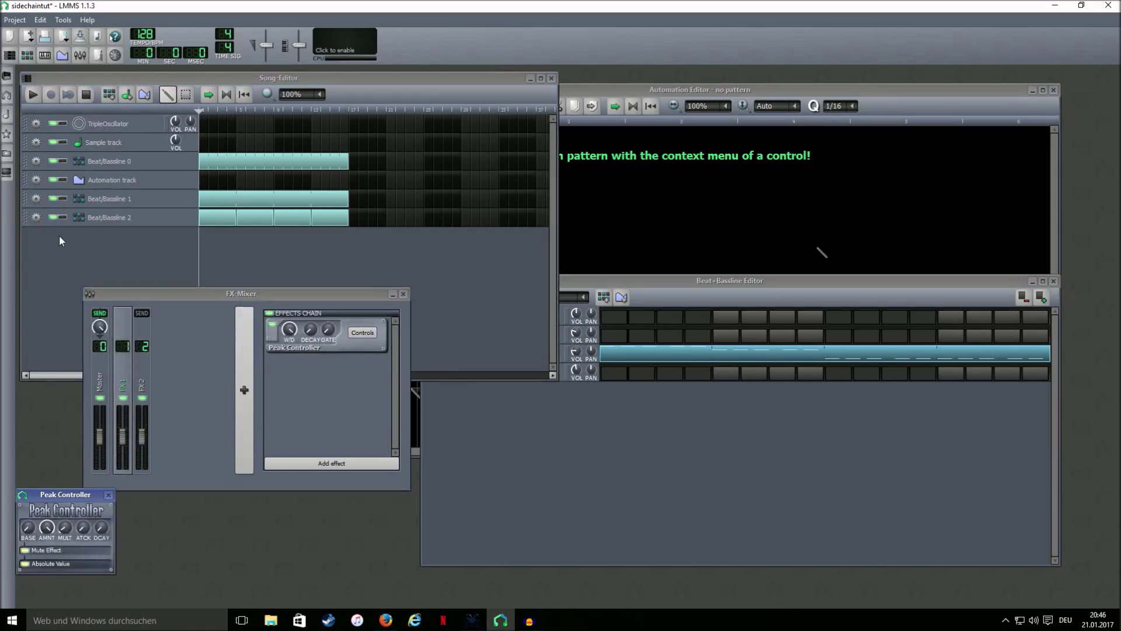
left_click(33, 95)
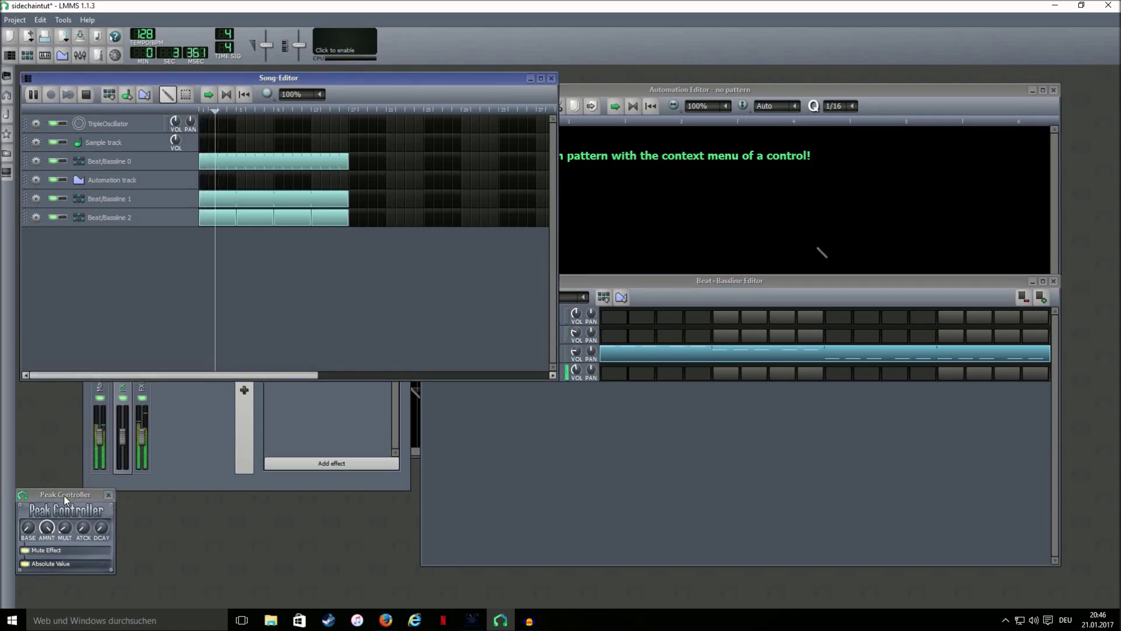
left_click(47, 554)
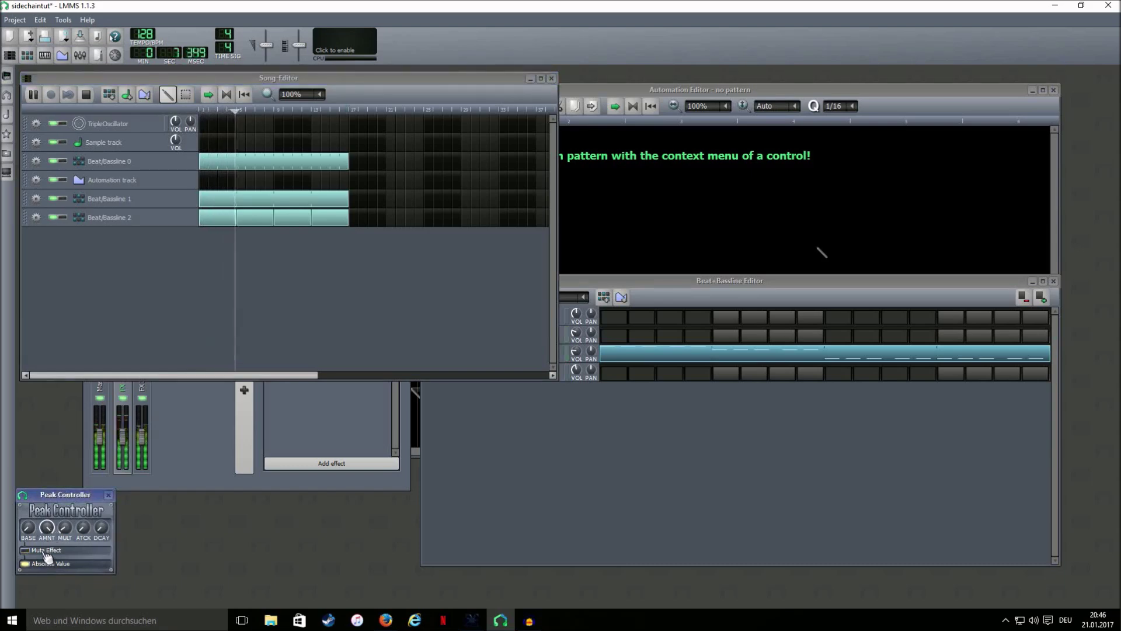
left_click(85, 95)
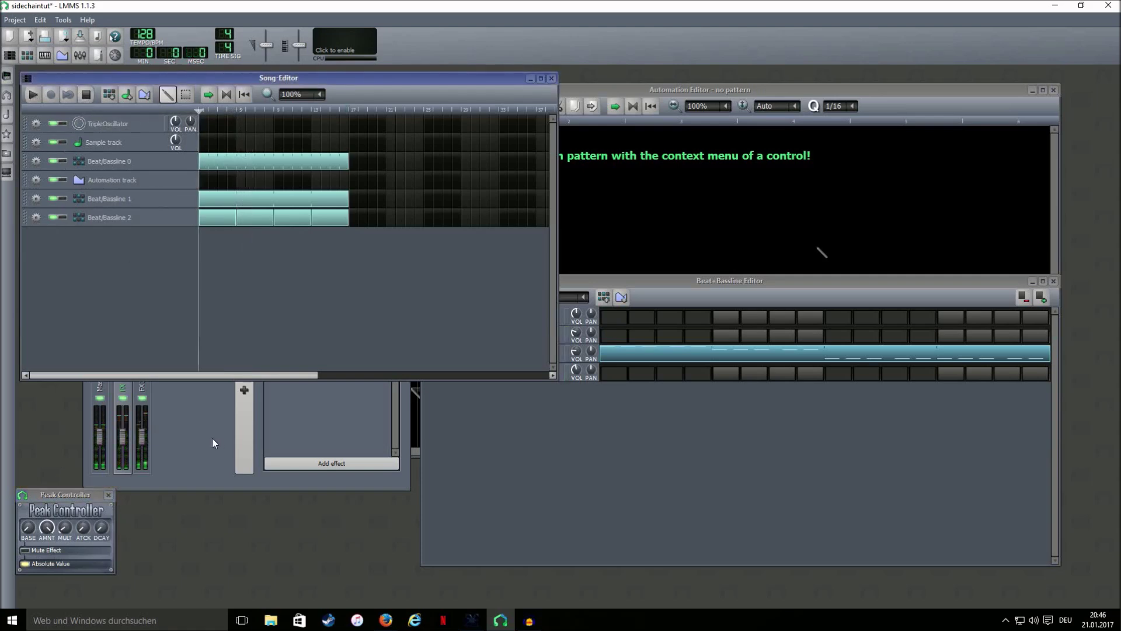